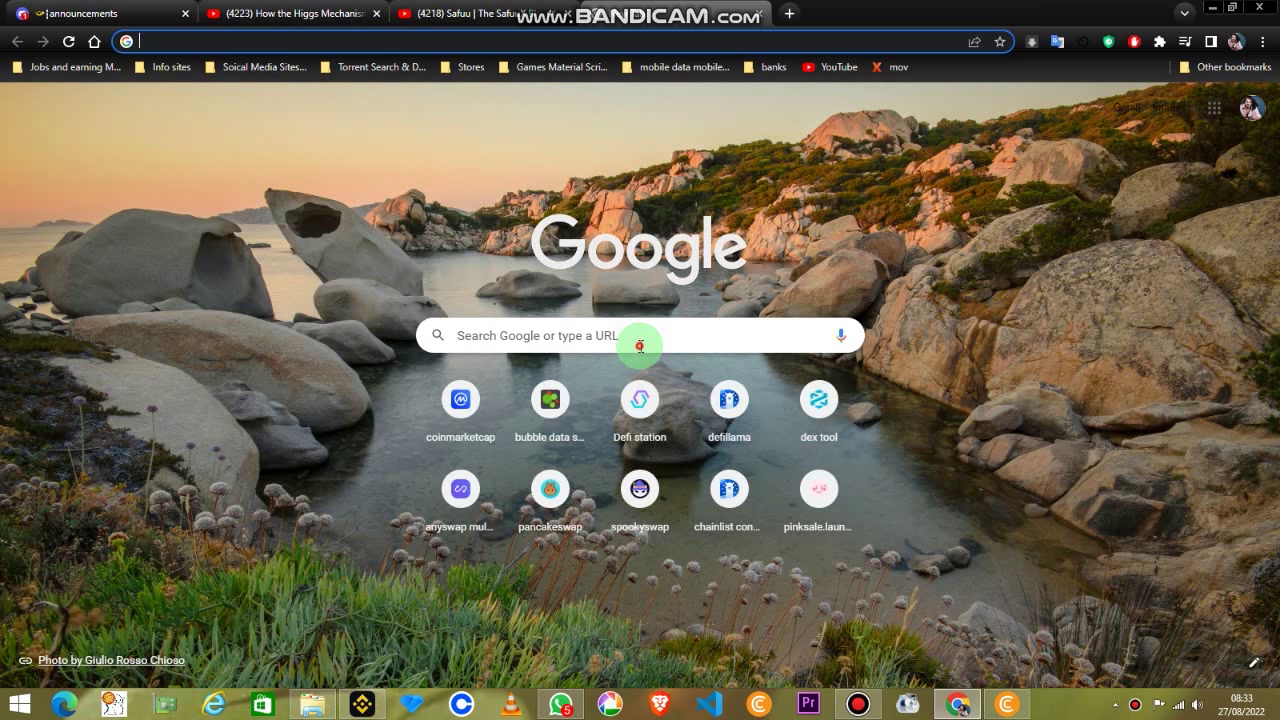
Start a Google search from the search box on Chrome's new tab page.
{"action": "left_click", "coordinate": [640, 345]}
Search Google for 'defilama chains' and open the All Chains TVL - DefiLlama result.
{"action": "type", "text": "defilama"}
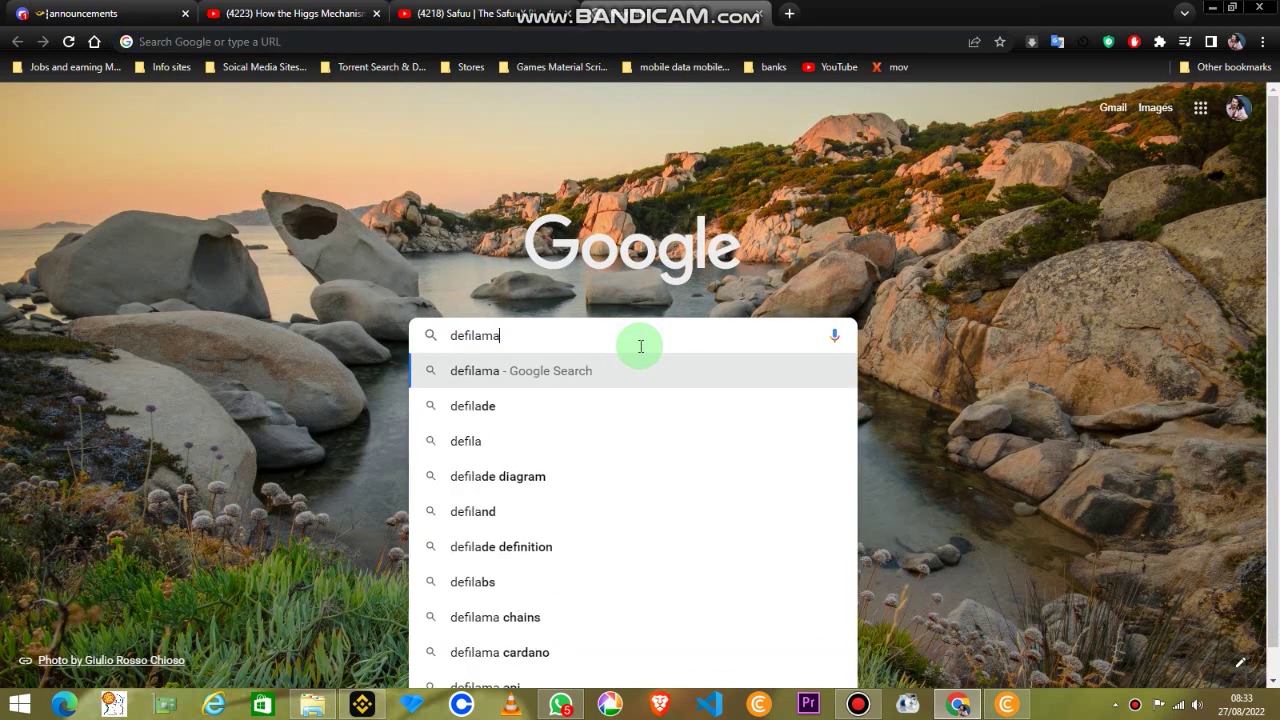
{"action": "left_click", "coordinate": [562, 404]}
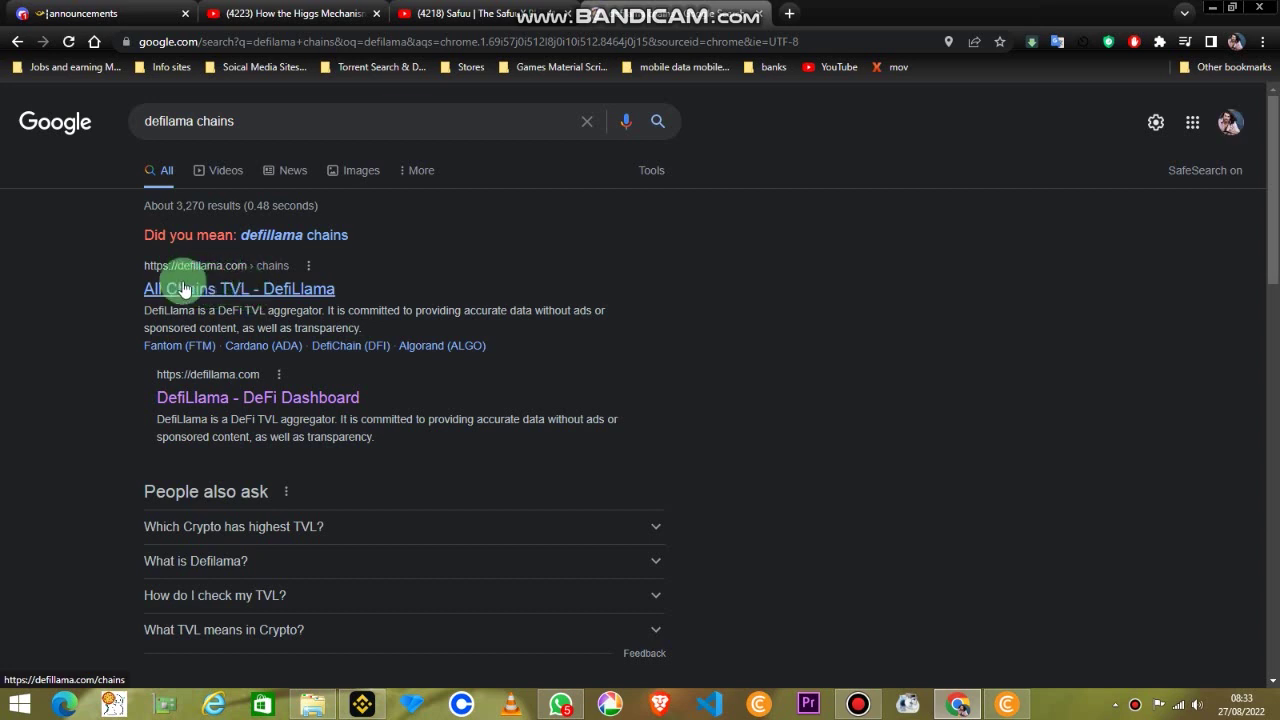
{"action": "left_click", "coordinate": [206, 289]}
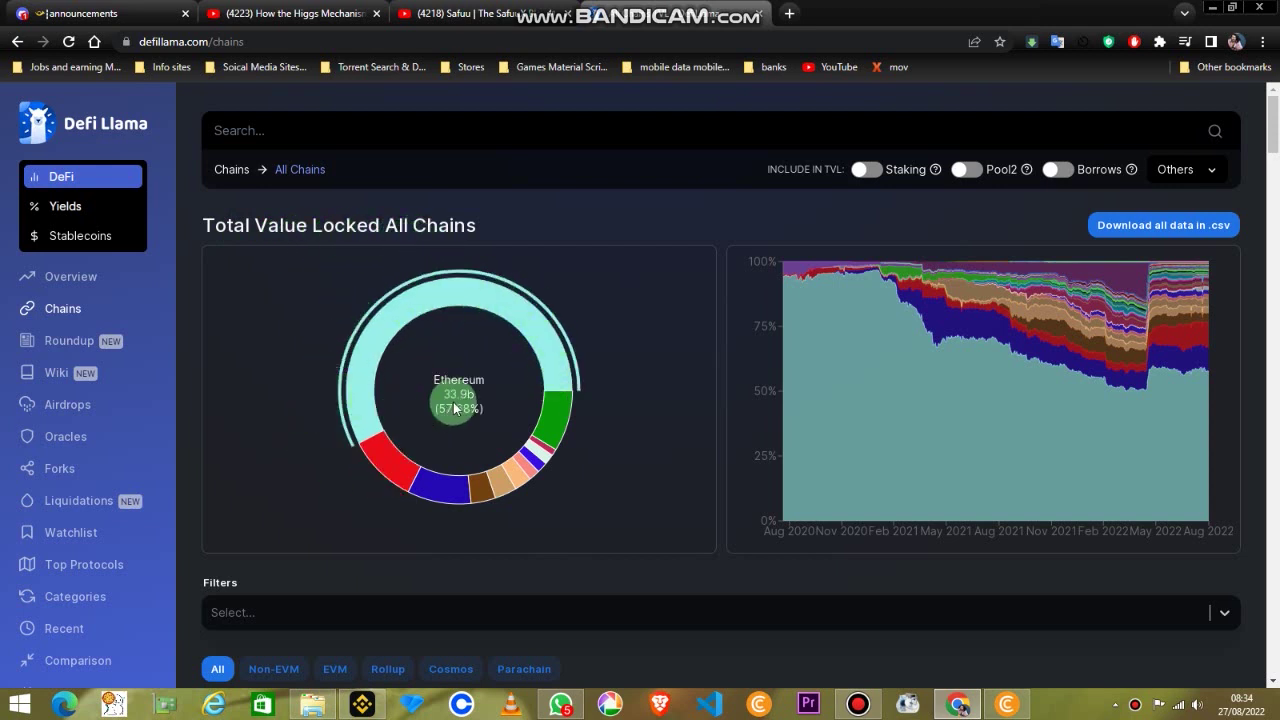
Look over DefiLlama's TVL charts, then follow the sidebar's Chainlist link.
{"action": "scroll", "coordinate": [1170, 406], "scroll_direction": "down", "scroll_amount": 2}
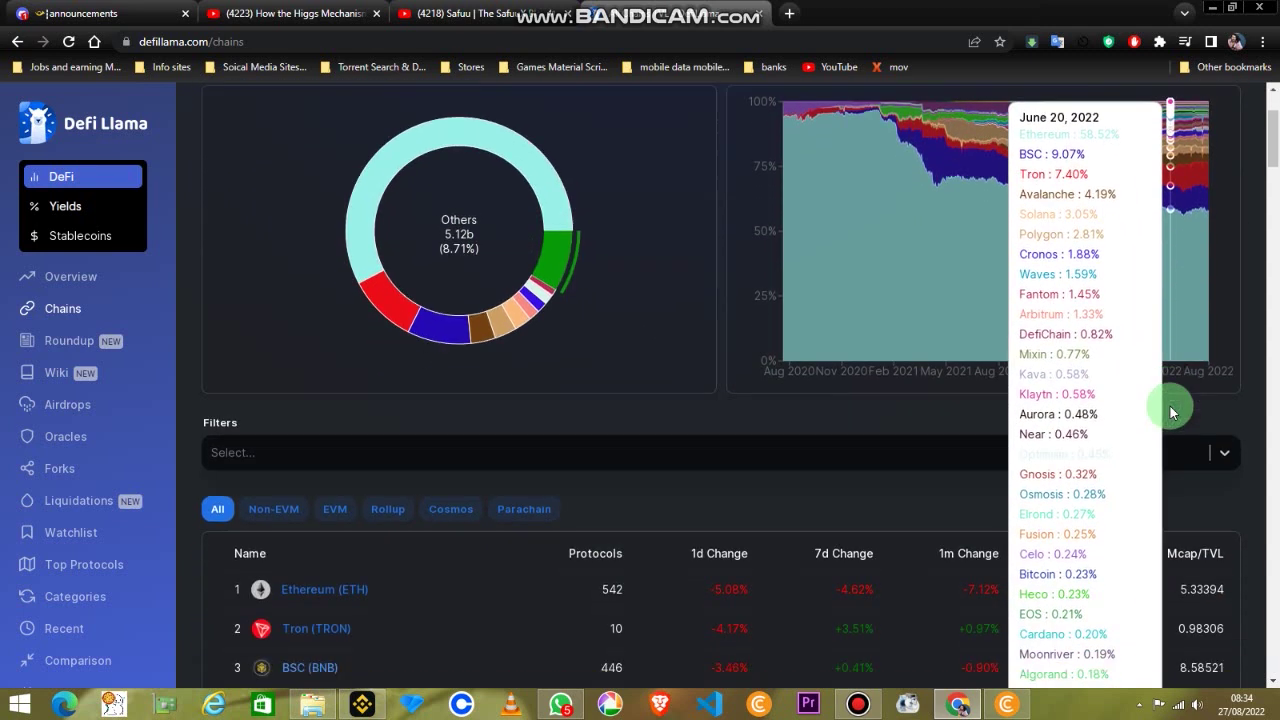
{"action": "scroll", "coordinate": [1125, 372], "scroll_direction": "up", "scroll_amount": 2}
{"action": "mouse_move", "coordinate": [929, 289]}
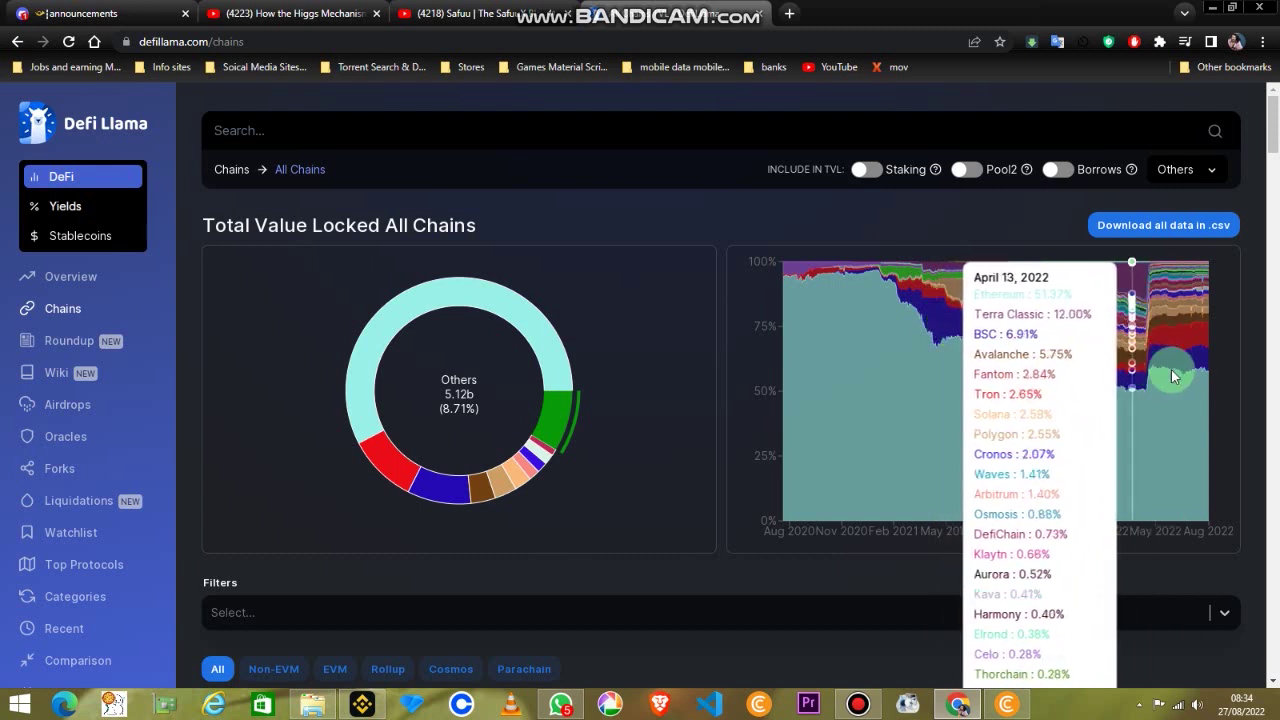
{"action": "scroll", "coordinate": [100, 457], "scroll_direction": "down", "scroll_amount": 3}
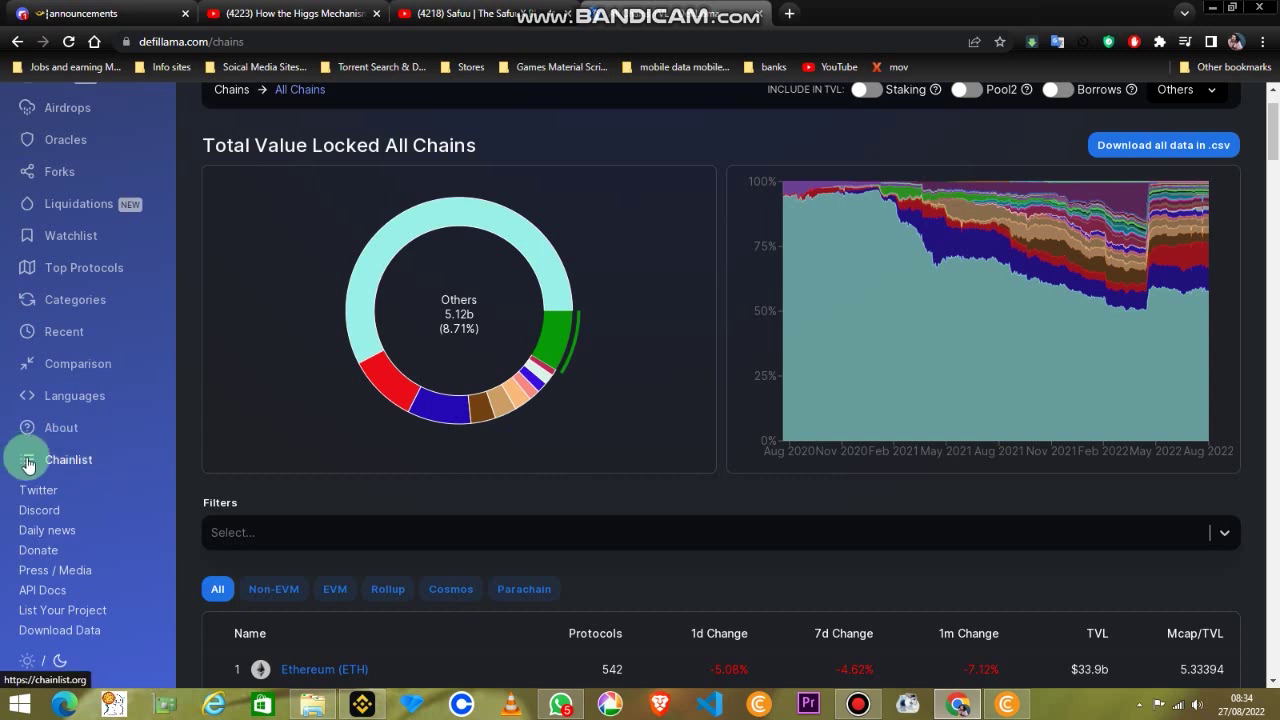
{"action": "left_click", "coordinate": [79, 463]}
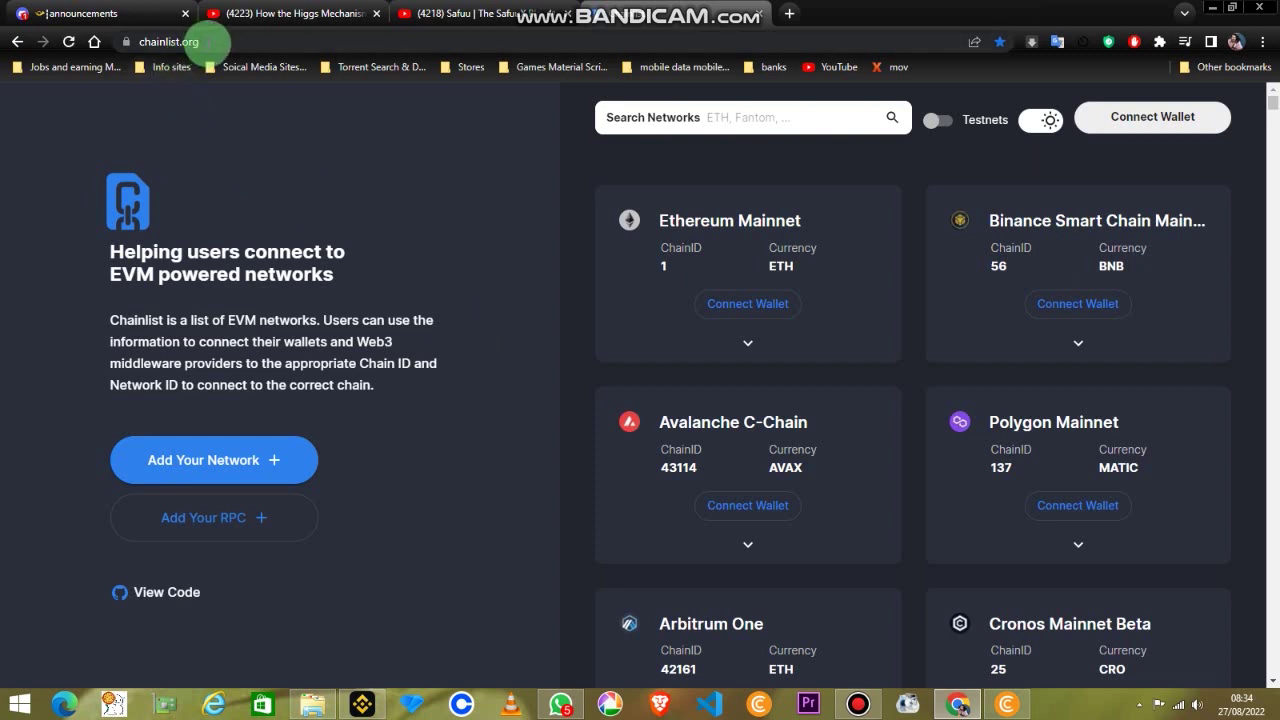
Copy the chainlist.org web address from the address bar.
{"action": "left_click", "coordinate": [127, 42]}
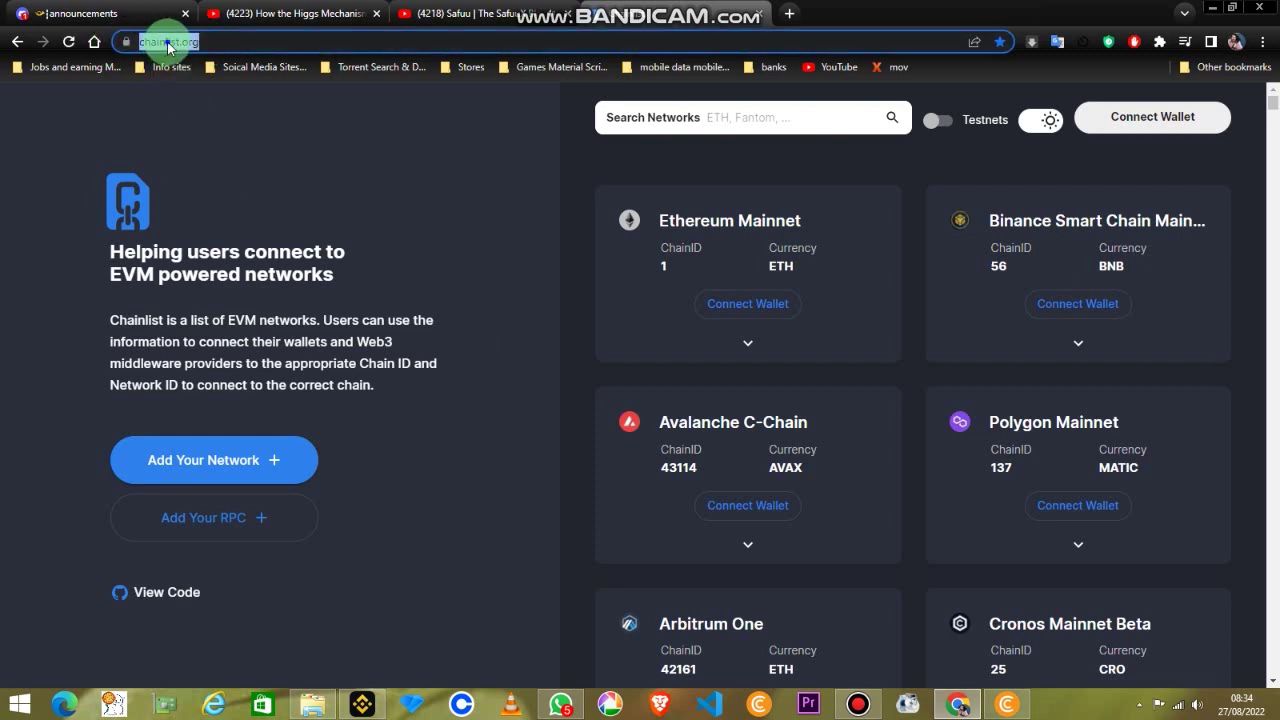
{"action": "right_click", "coordinate": [168, 46]}
{"action": "left_click", "coordinate": [215, 103]}
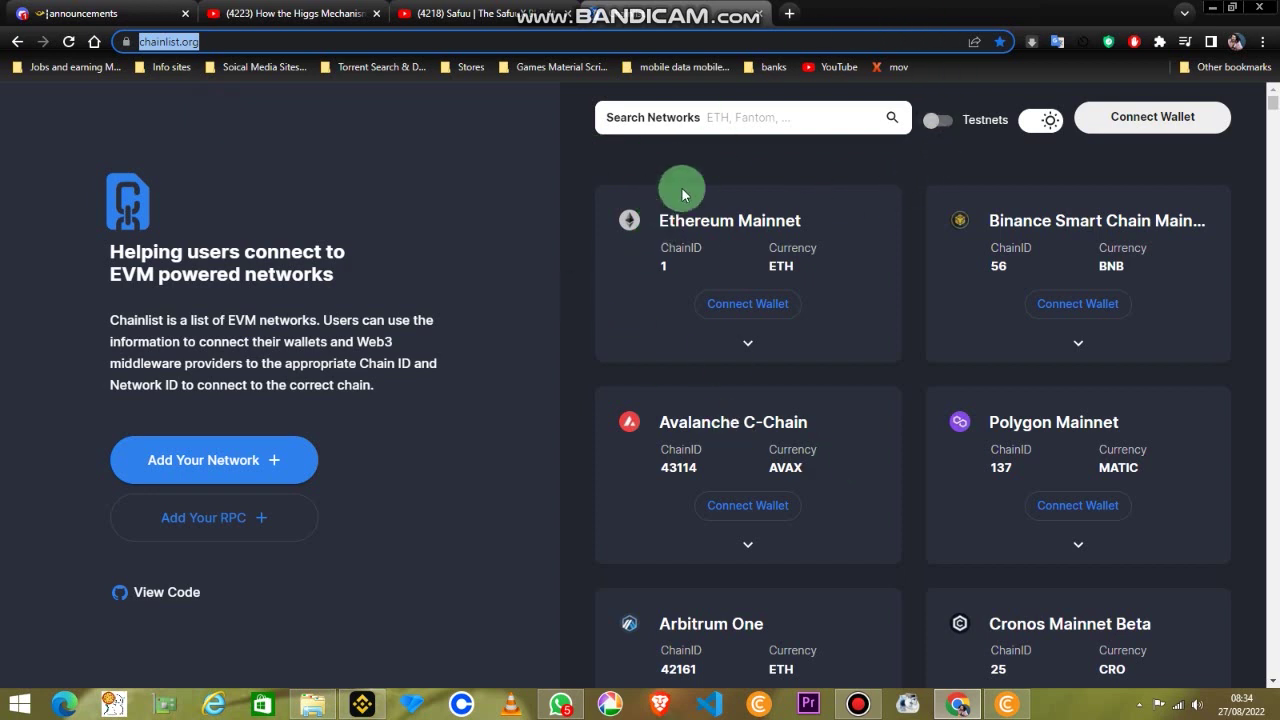
{"action": "left_click", "coordinate": [777, 122]}
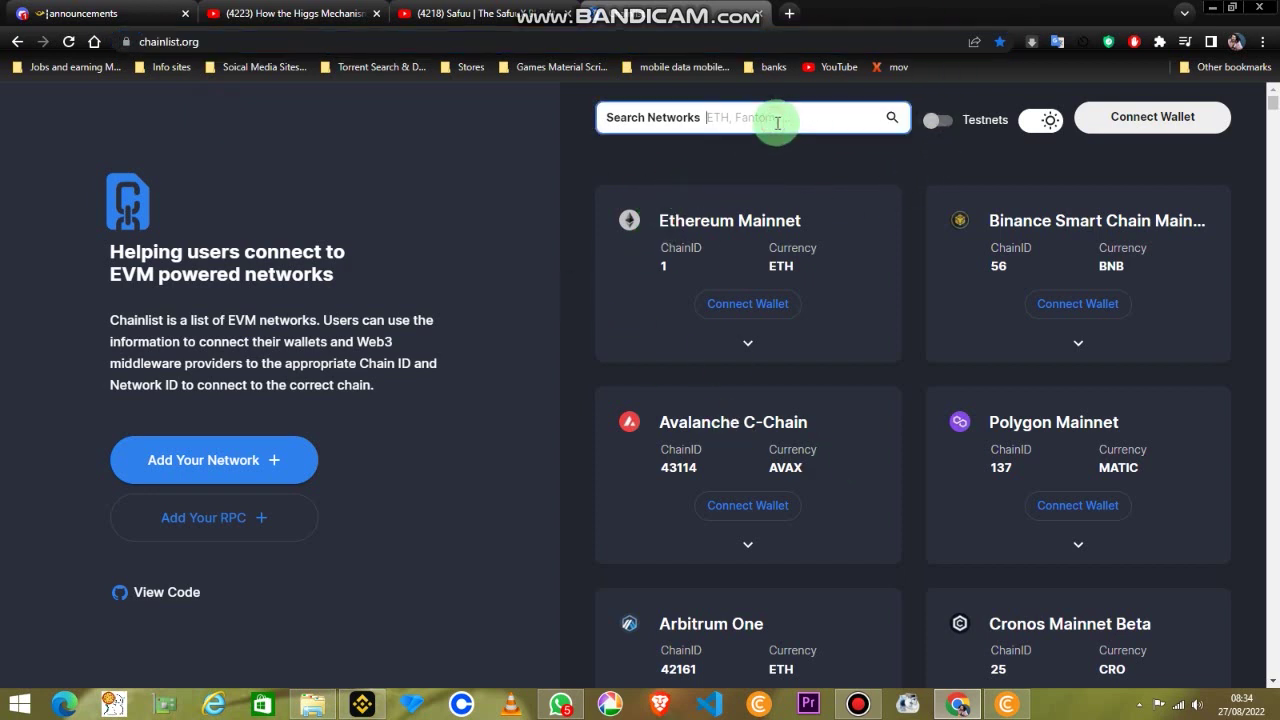
Connect MetaMask to Chainlist, unlocking the wallet with its password.
{"action": "left_click", "coordinate": [1180, 117]}
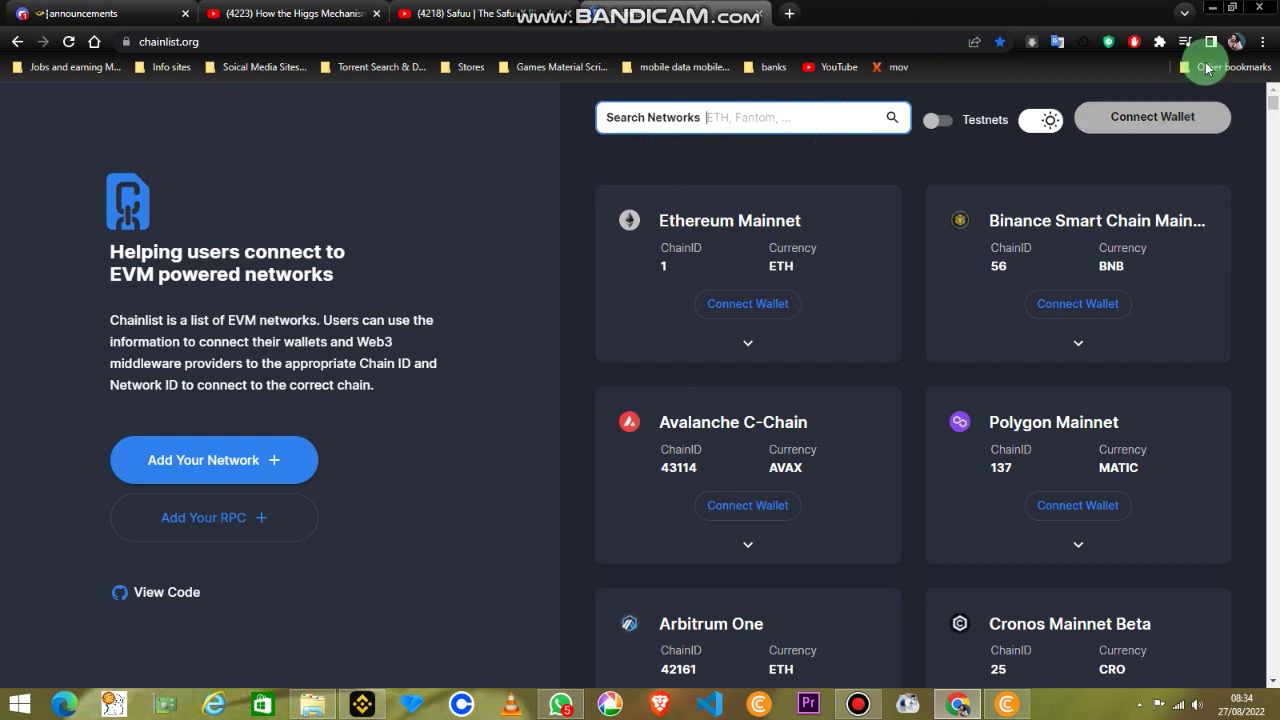
{"action": "left_click", "coordinate": [1197, 119]}
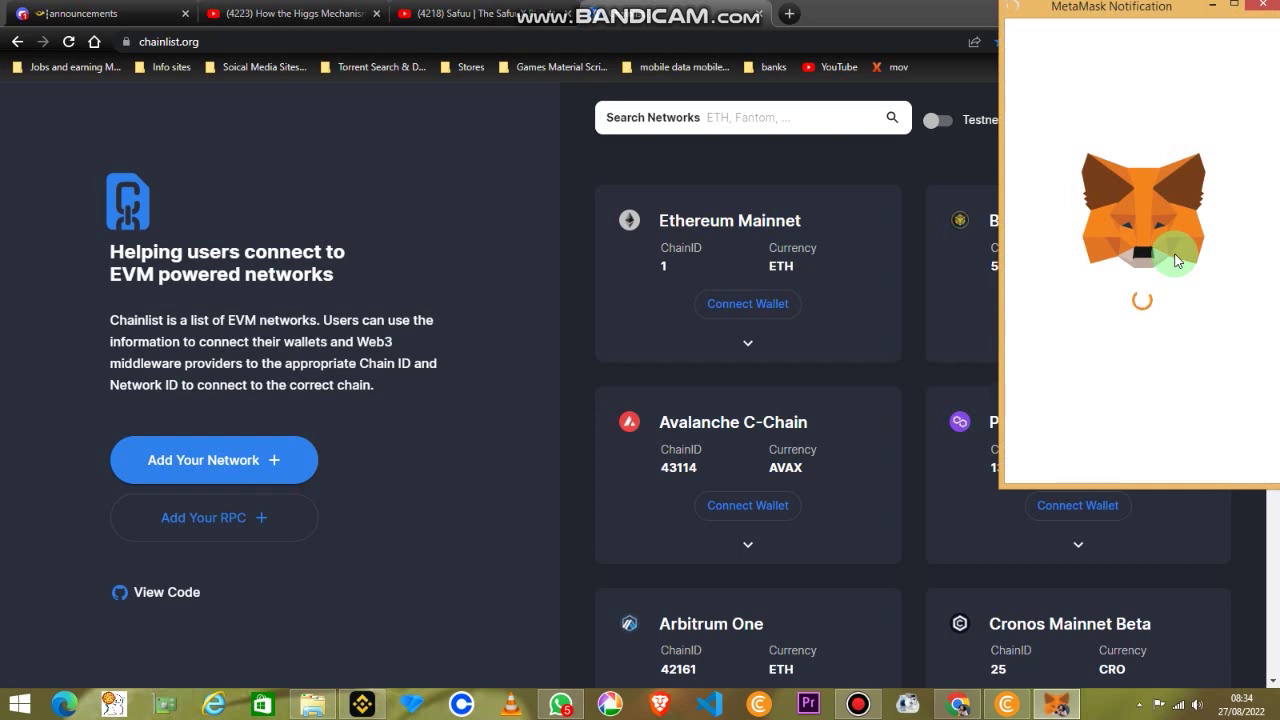
{"action": "type", "text": "********"}
{"action": "key", "text": "Return"}
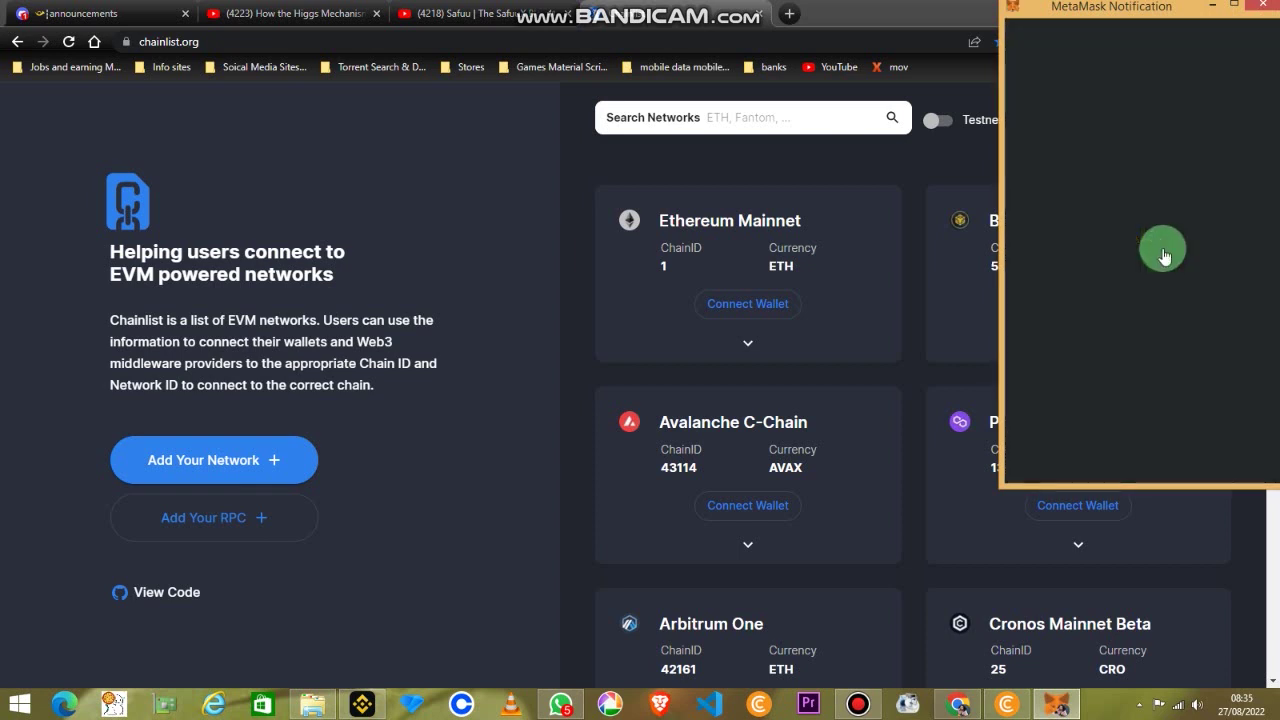
Open MetaMask from the extensions menu and dismiss the not-connected notice.
{"action": "left_click", "coordinate": [1163, 40]}
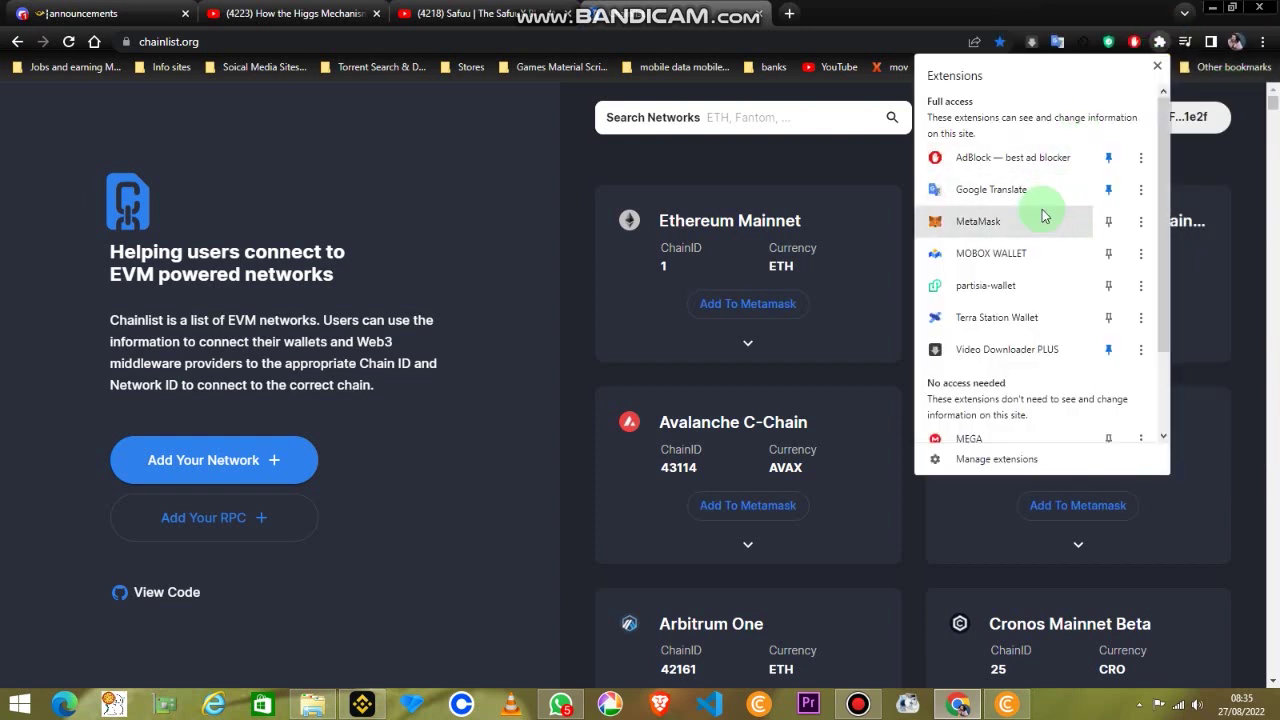
{"action": "left_click", "coordinate": [972, 222]}
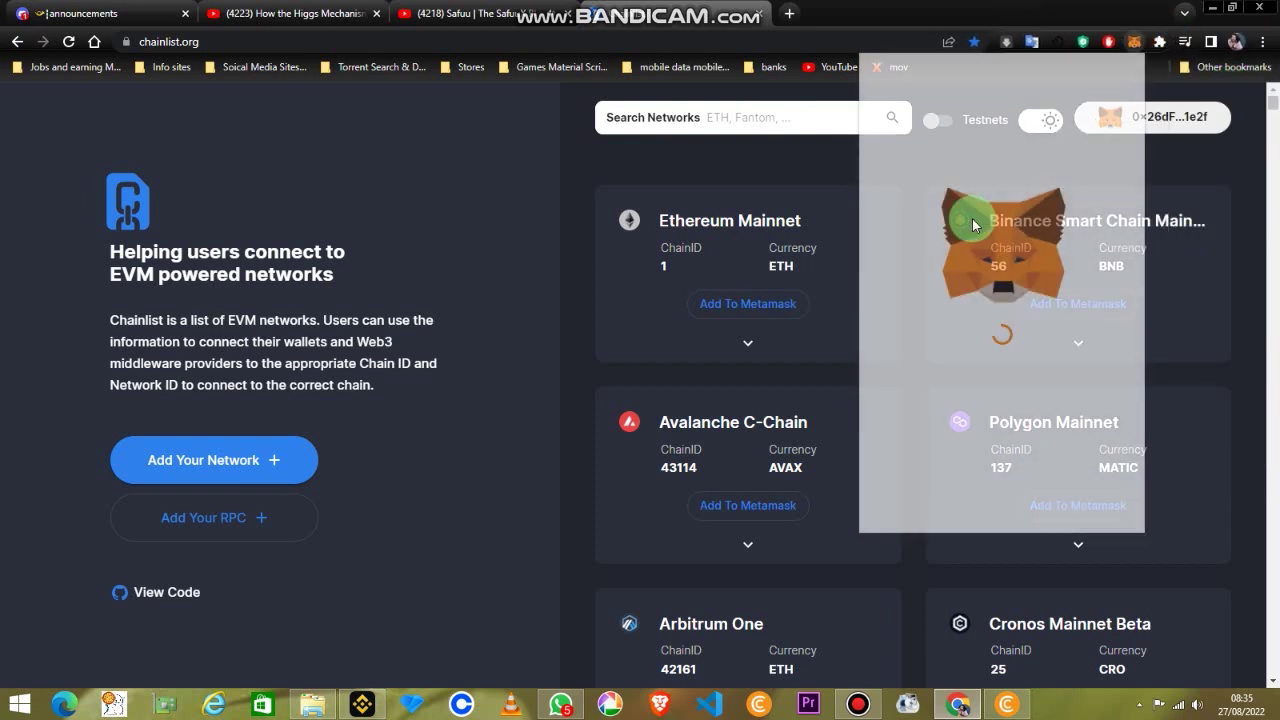
{"action": "left_click", "coordinate": [1036, 133]}
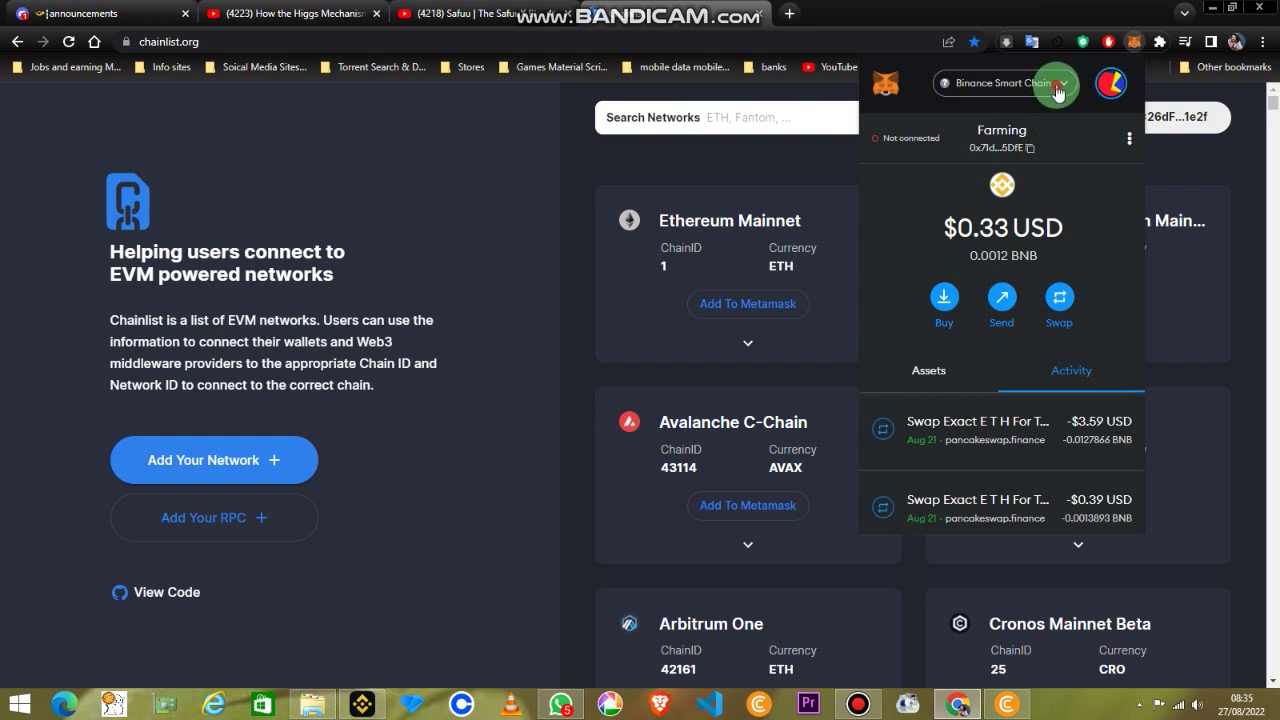
Delete the Fantom Opera, Polygon, Avalanche and Cronos Mainnet networks from MetaMask.
{"action": "left_click", "coordinate": [1056, 82]}
{"action": "scroll", "coordinate": [915, 340], "scroll_direction": "down", "scroll_amount": 3}
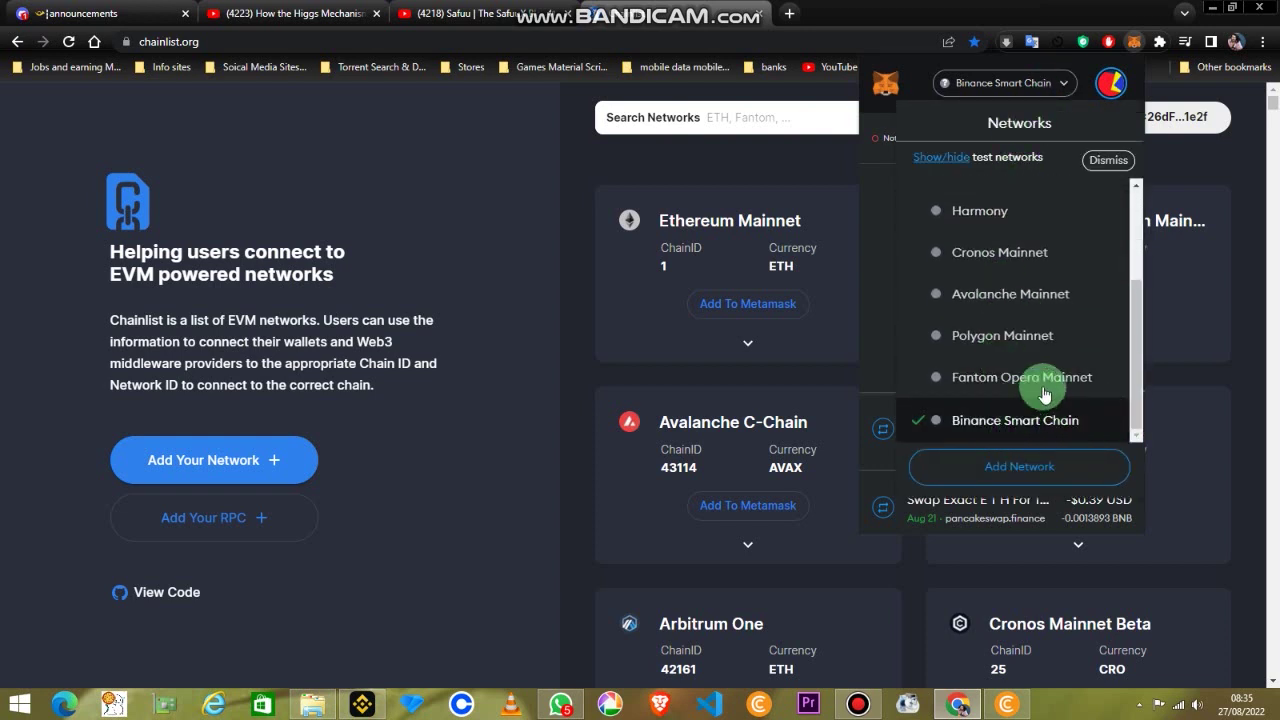
{"action": "left_click", "coordinate": [1105, 377]}
{"action": "left_click", "coordinate": [1074, 296]}
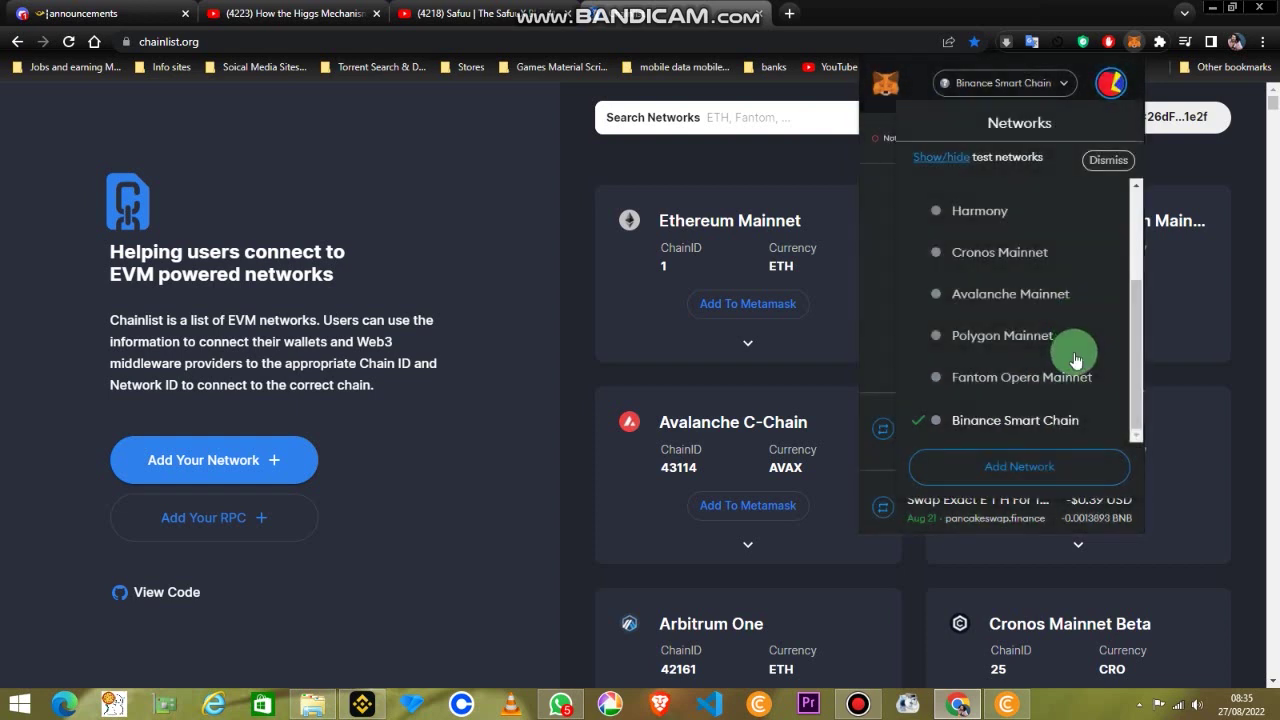
{"action": "left_click", "coordinate": [1103, 378]}
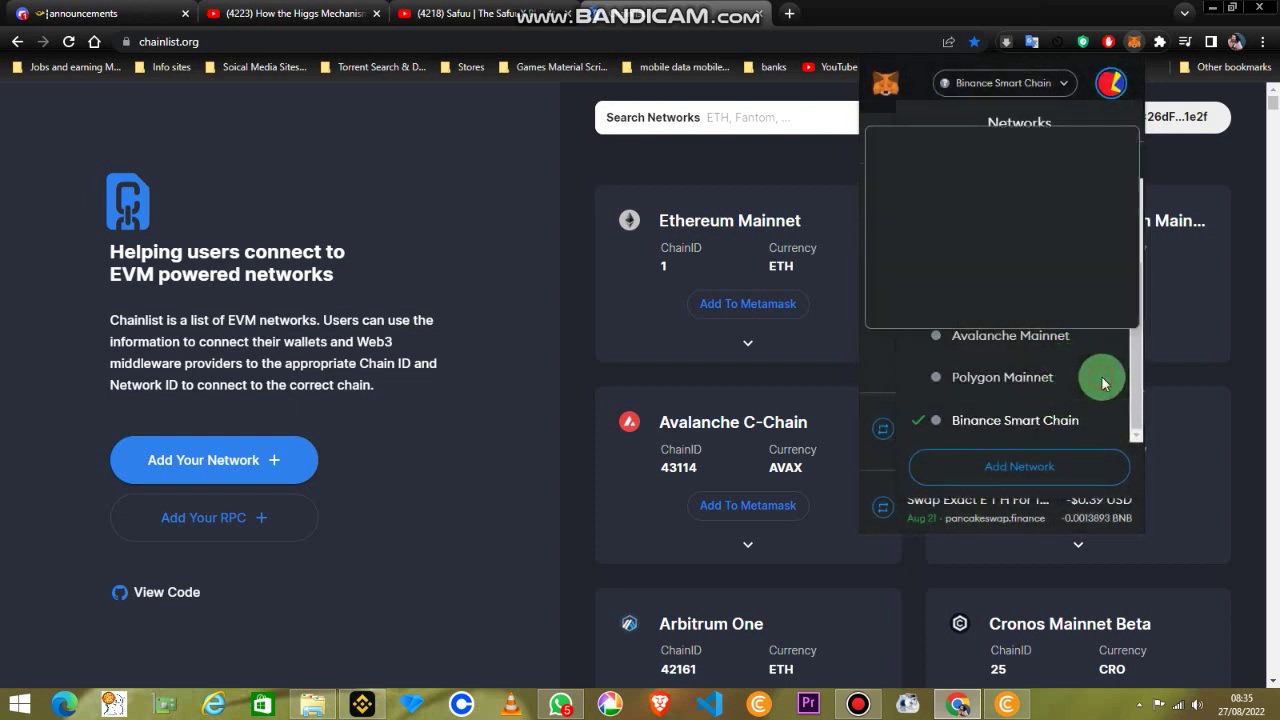
{"action": "left_click", "coordinate": [1074, 300]}
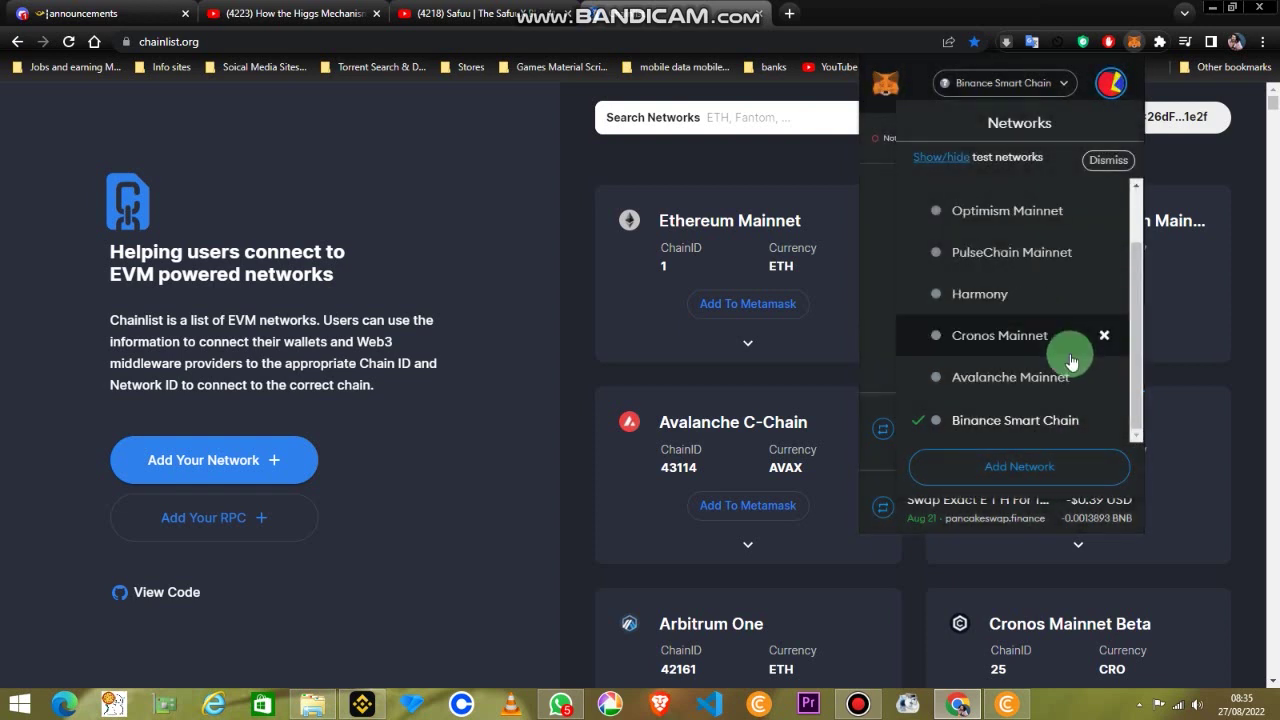
{"action": "left_click", "coordinate": [1106, 377]}
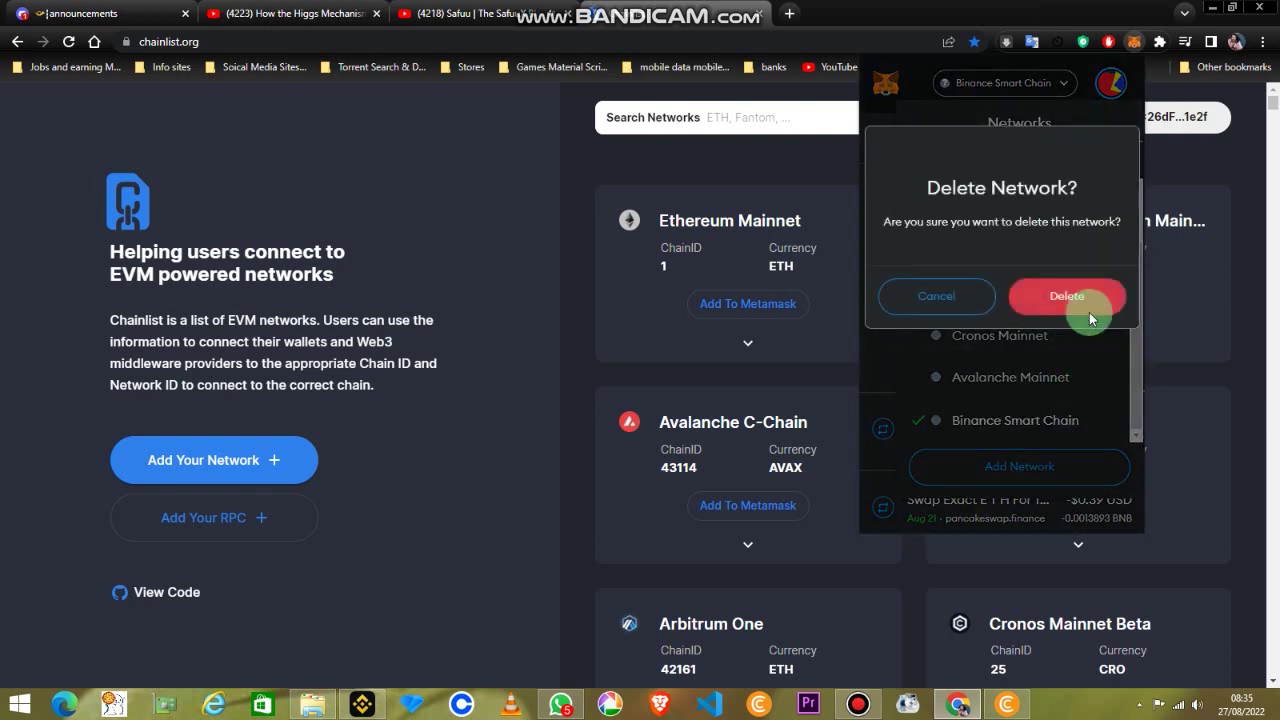
{"action": "left_click", "coordinate": [1088, 299]}
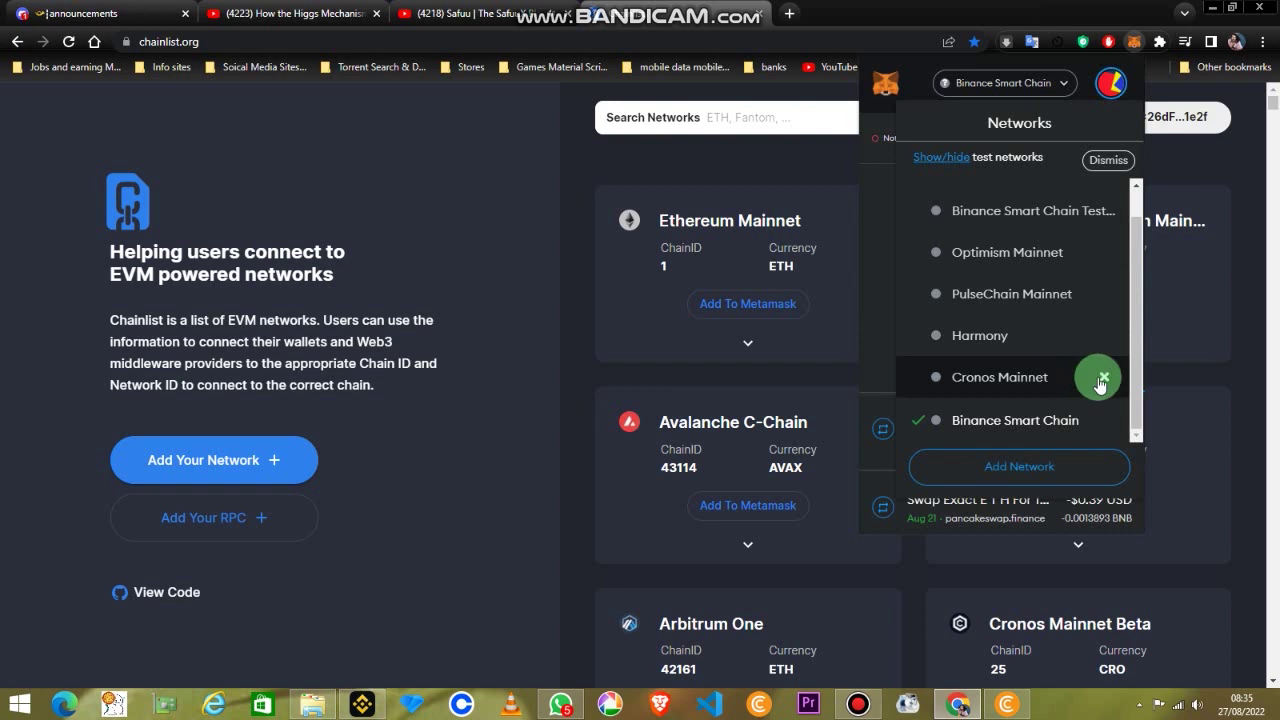
{"action": "left_click", "coordinate": [1106, 377]}
{"action": "left_click", "coordinate": [1076, 300]}
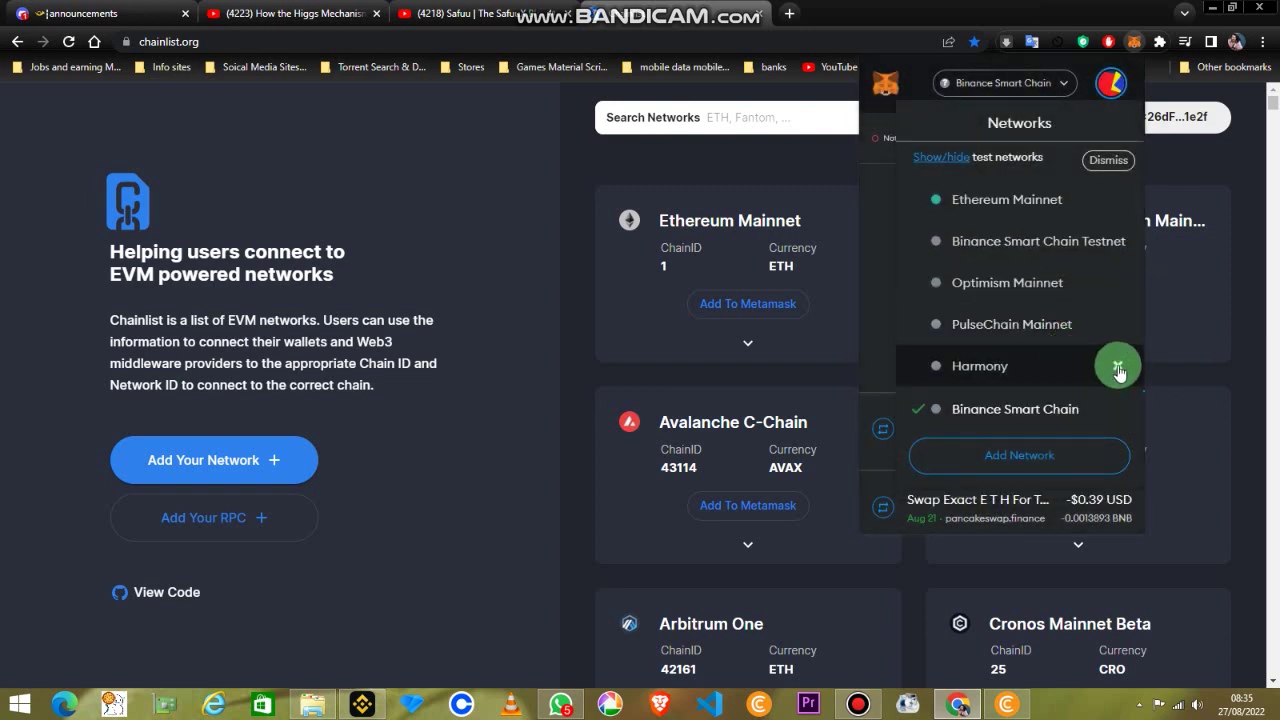
Delete the Harmony, PulseChain Mainnet and Optimism Mainnet networks as well.
{"action": "left_click", "coordinate": [1118, 368]}
{"action": "left_click", "coordinate": [1066, 297]}
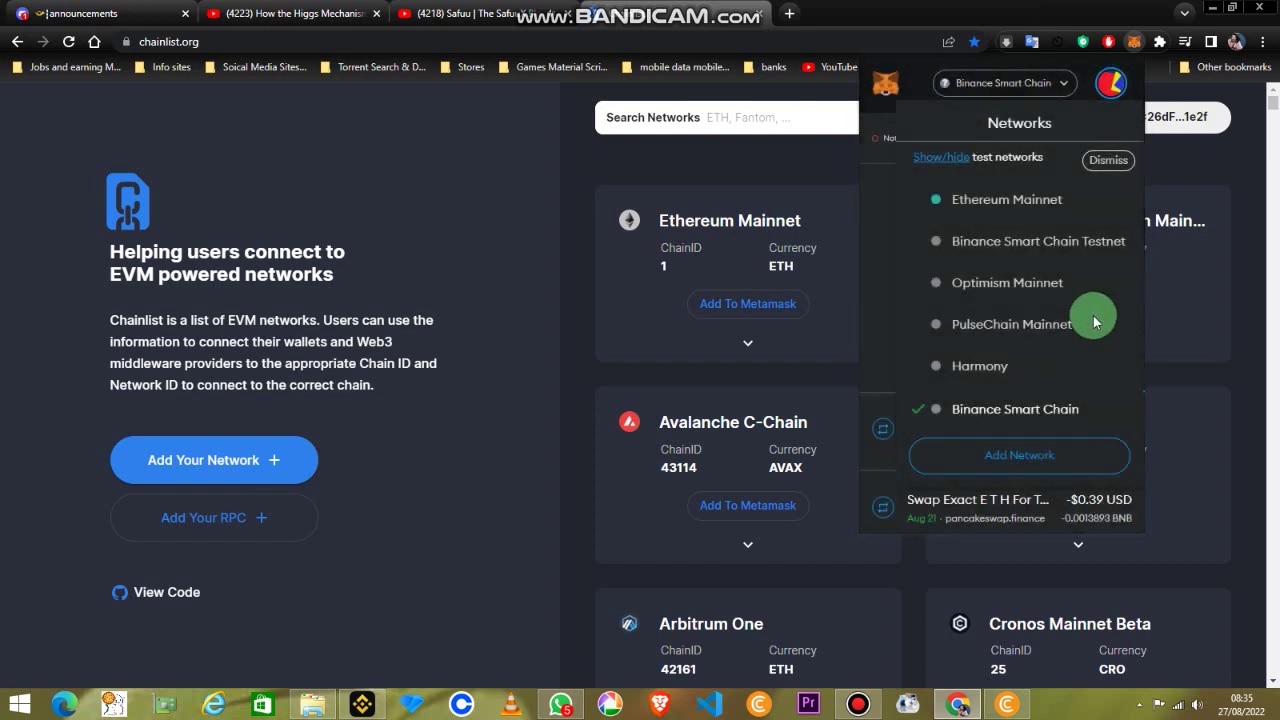
{"action": "left_click", "coordinate": [1117, 326]}
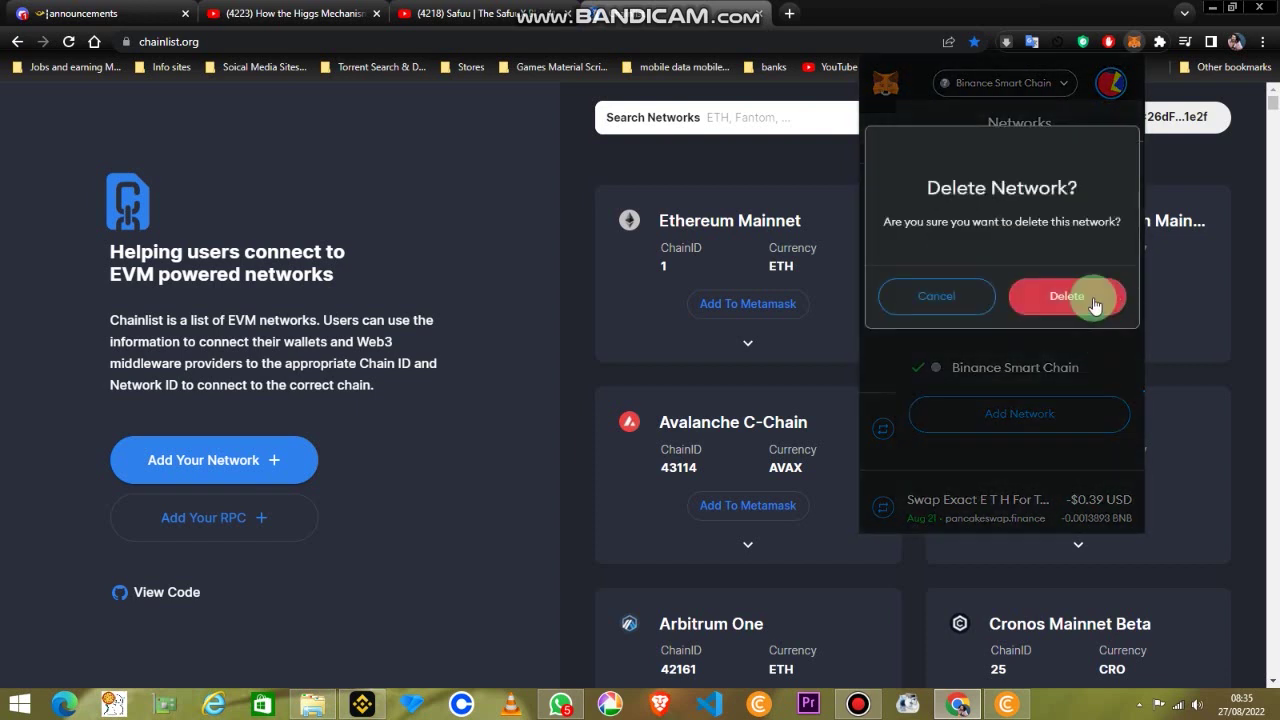
{"action": "left_click", "coordinate": [1097, 302]}
{"action": "mouse_move", "coordinate": [1118, 290]}
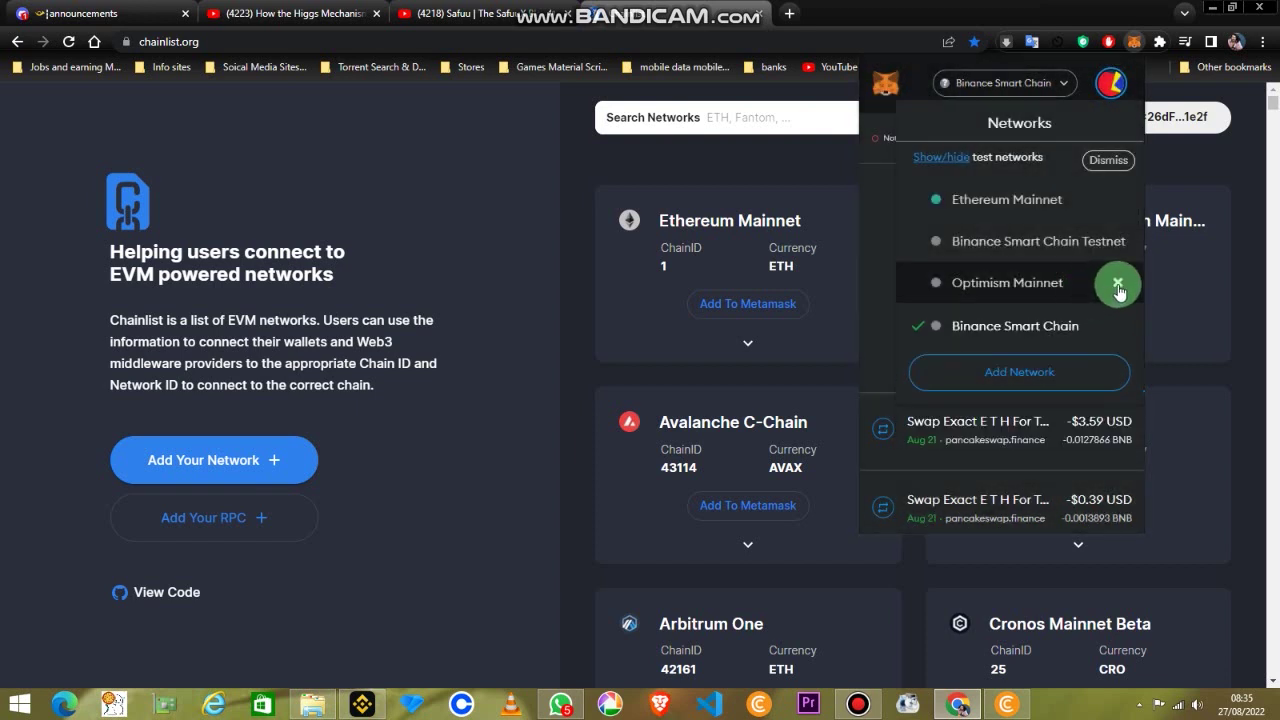
{"action": "left_click", "coordinate": [1118, 289]}
{"action": "left_click", "coordinate": [1052, 294]}
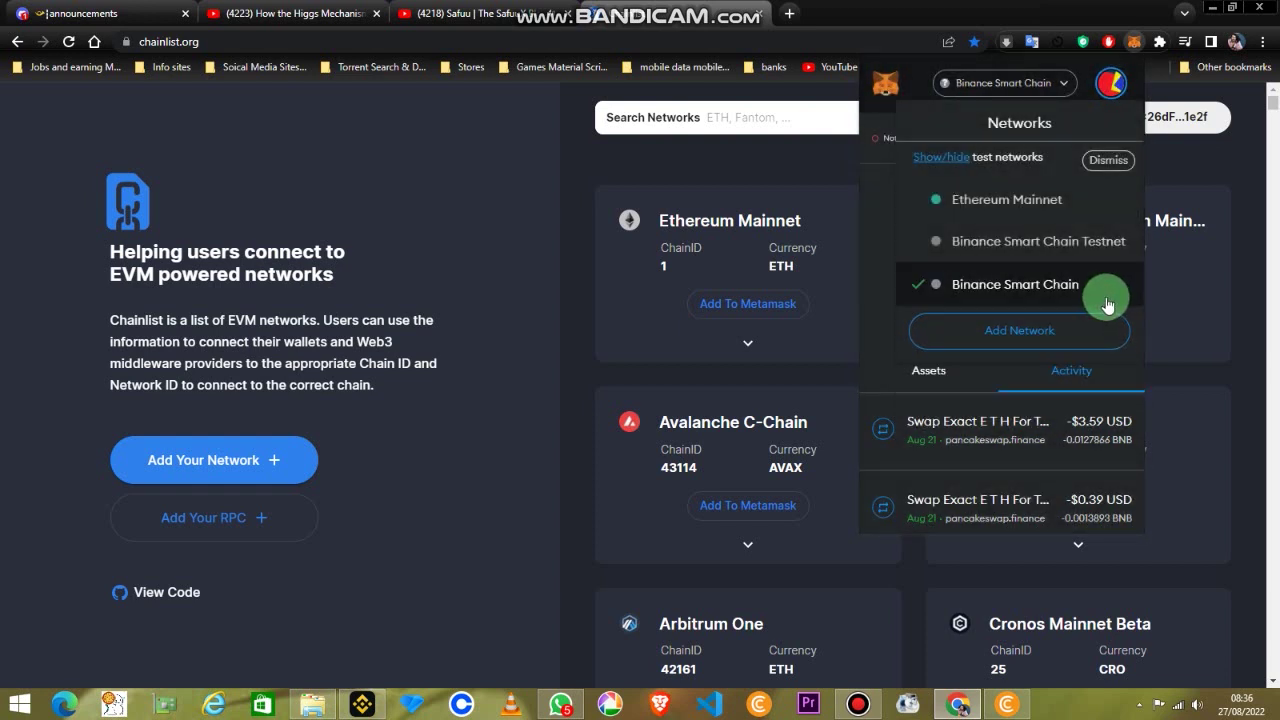
Delete Binance Smart Chain Testnet and switch the wallet to Ethereum Mainnet.
{"action": "mouse_move", "coordinate": [1116, 245]}
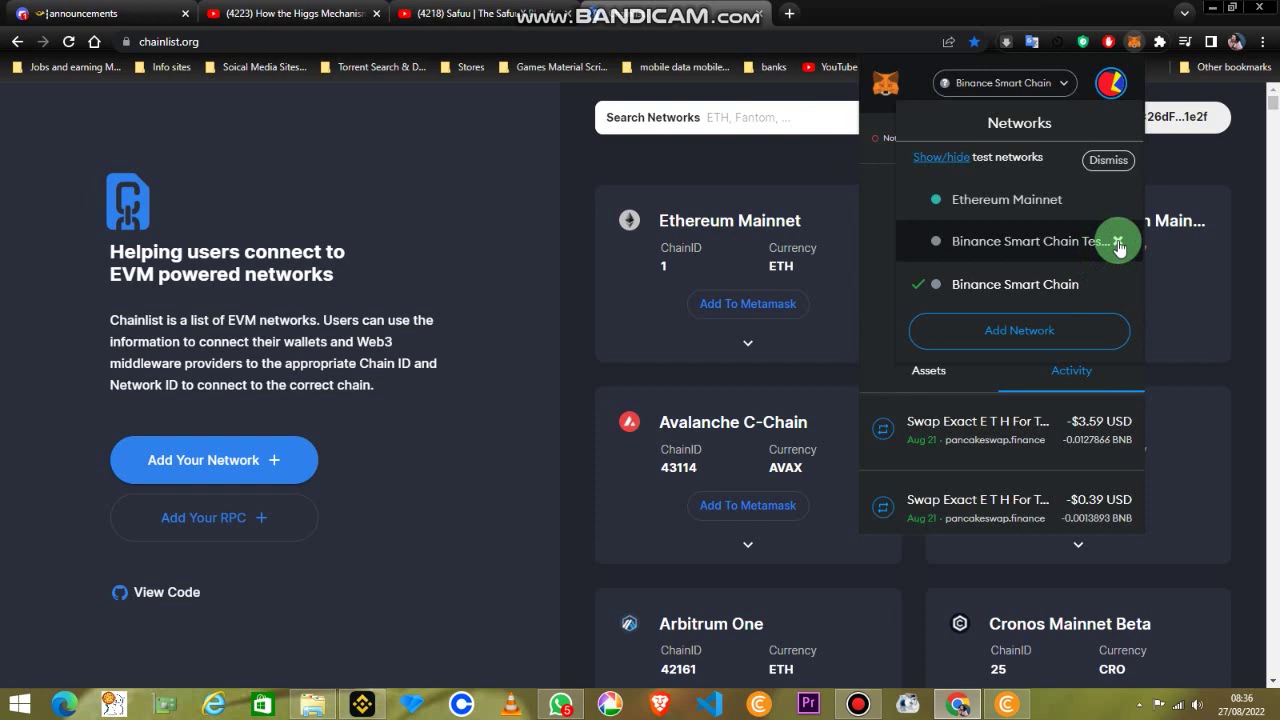
{"action": "left_click", "coordinate": [1118, 245]}
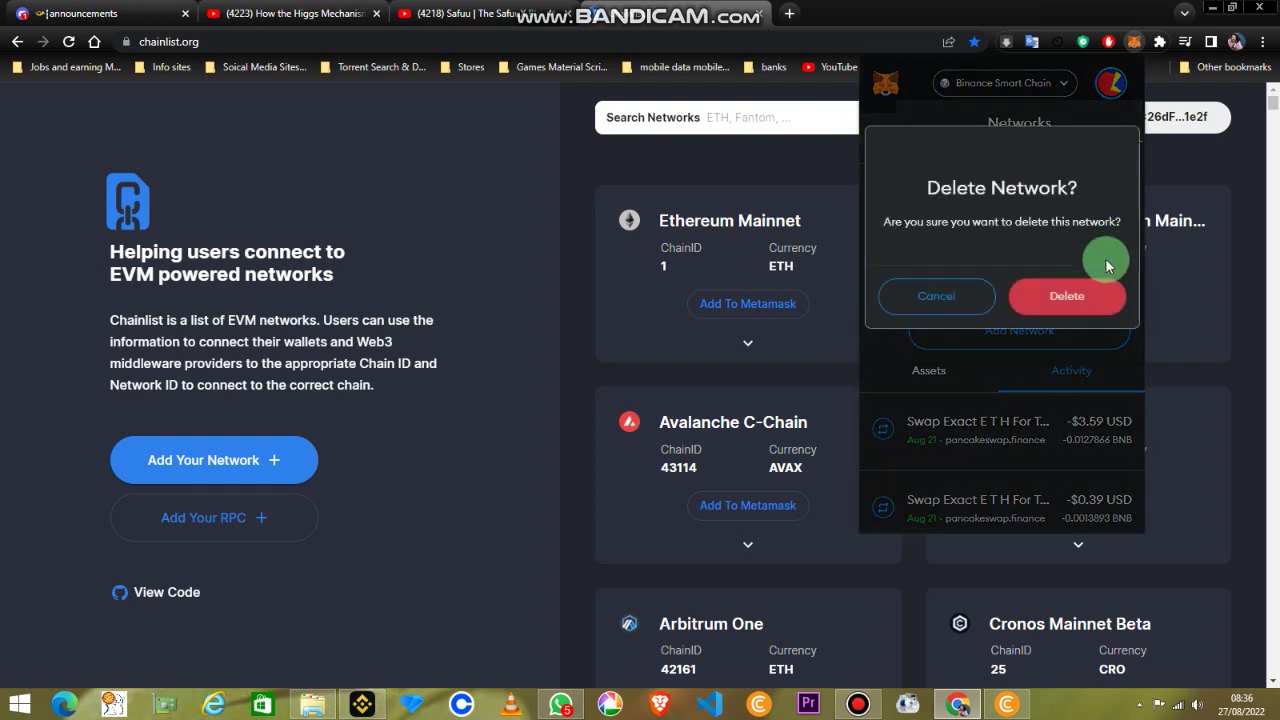
{"action": "left_click", "coordinate": [1078, 371]}
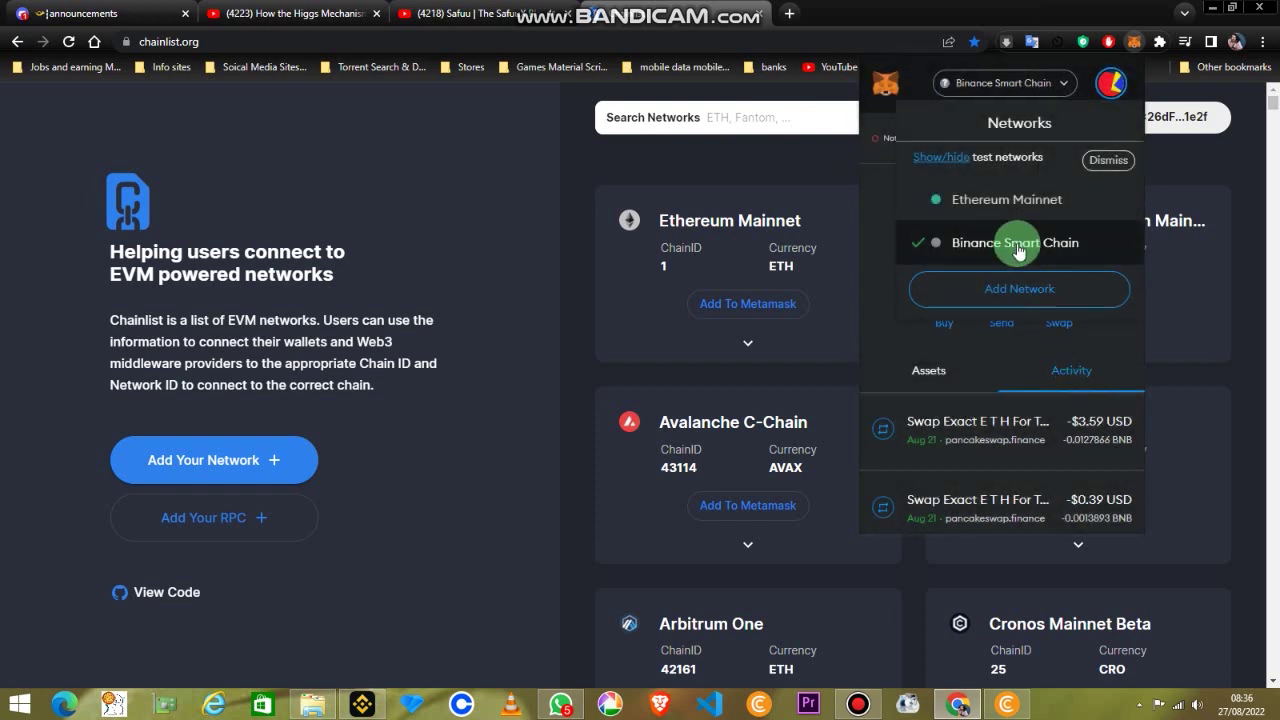
{"action": "left_click", "coordinate": [980, 200]}
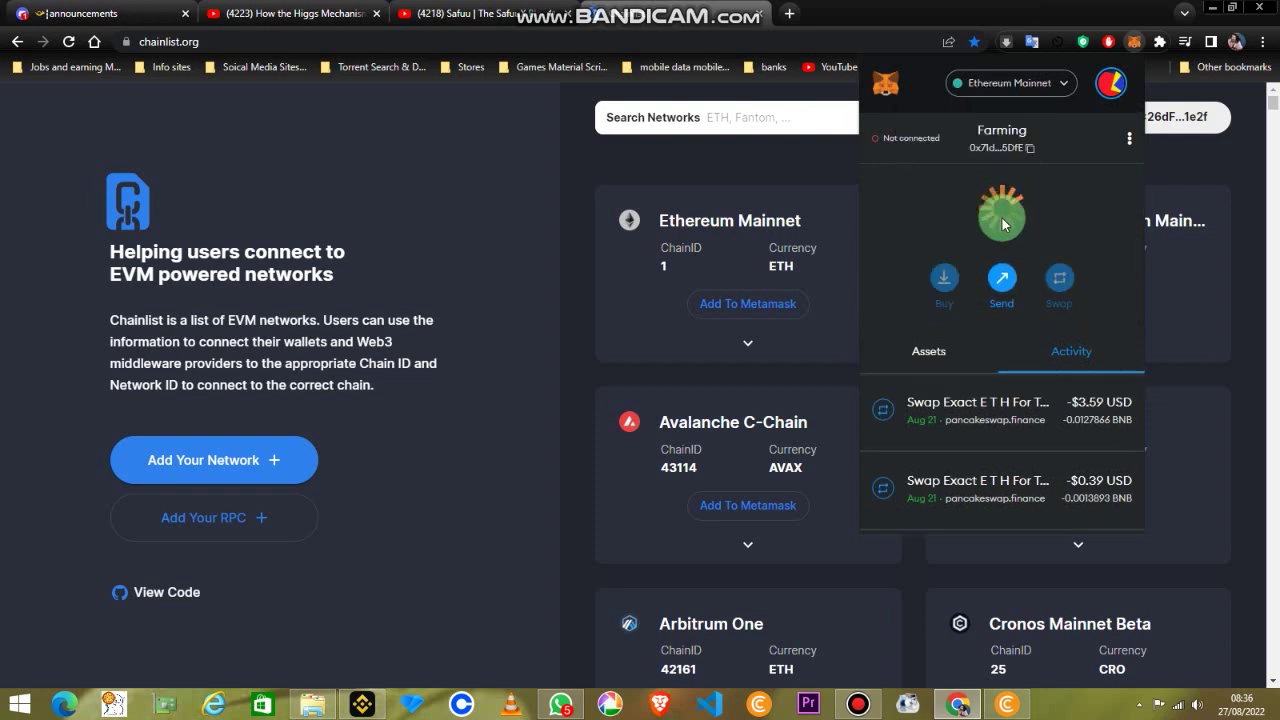
{"action": "left_click", "coordinate": [983, 192]}
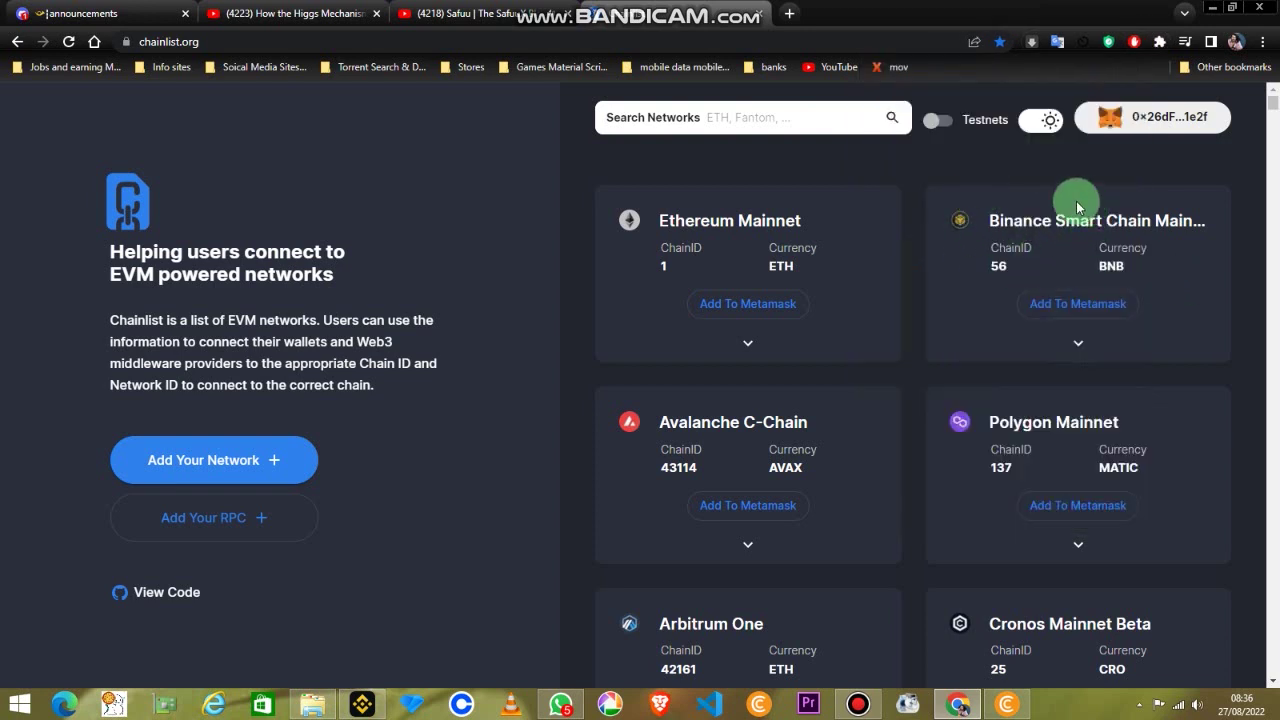
Add and approve Binance Smart Chain Mainnet (Chain ID 56), switch to it, and check the network list.
{"action": "left_click", "coordinate": [1070, 303]}
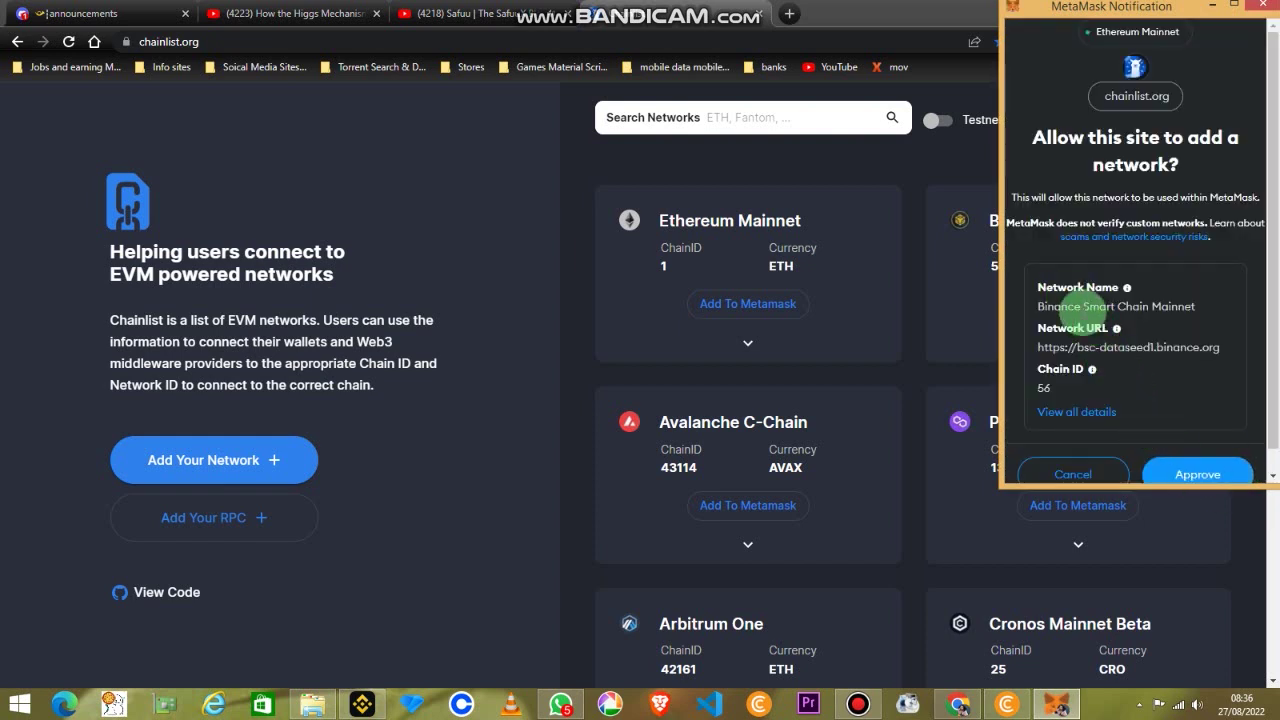
{"action": "left_click_drag", "start_coordinate": [1045, 285], "coordinate": [1137, 427]}
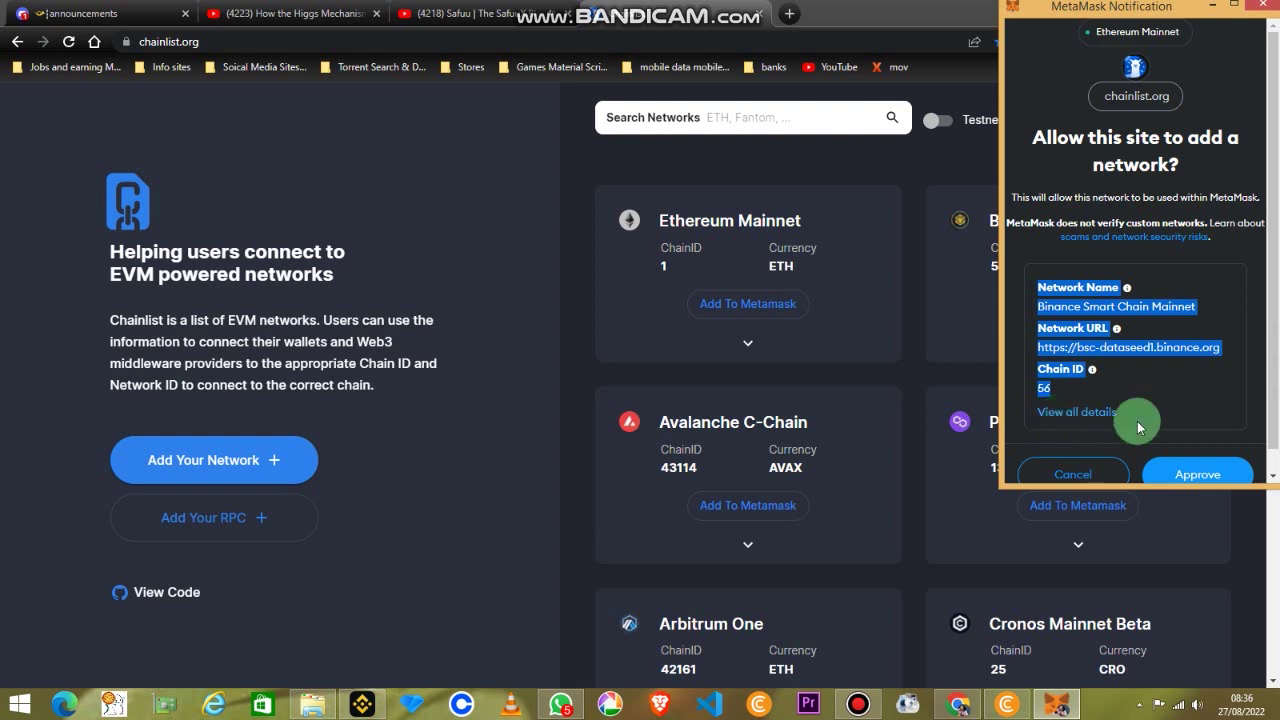
{"action": "left_click", "coordinate": [1200, 474]}
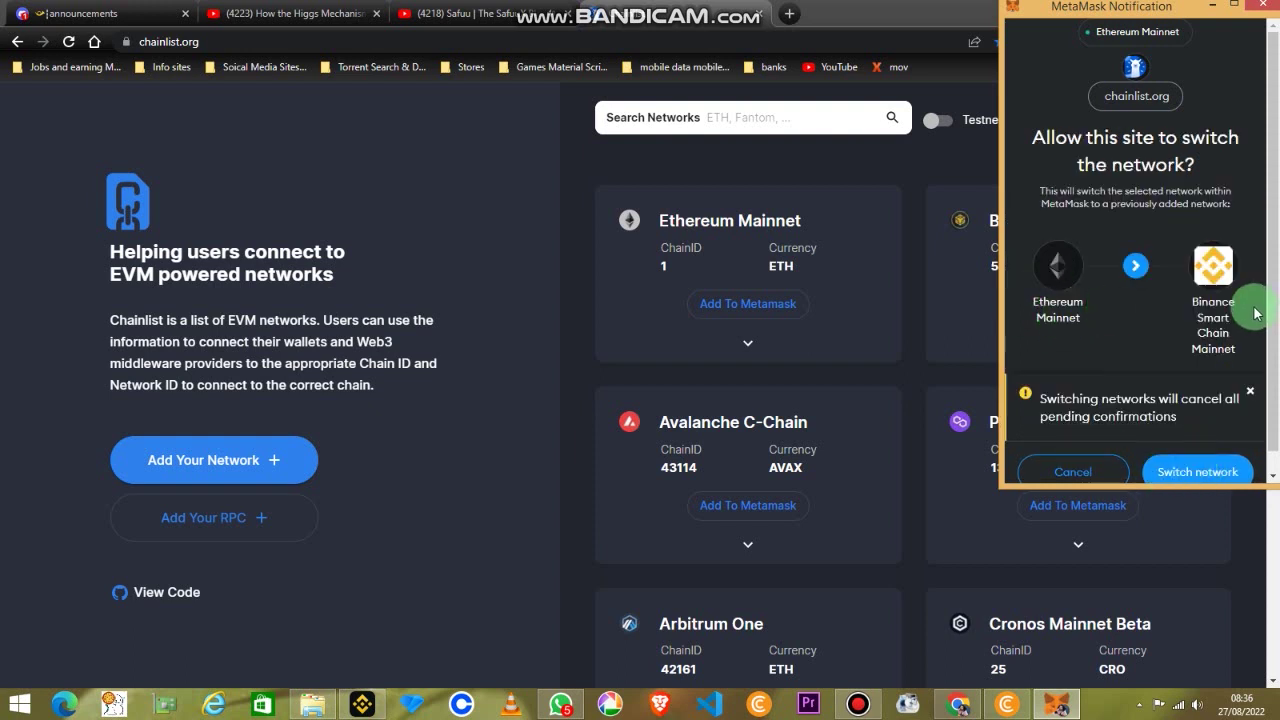
{"action": "left_click", "coordinate": [1200, 471]}
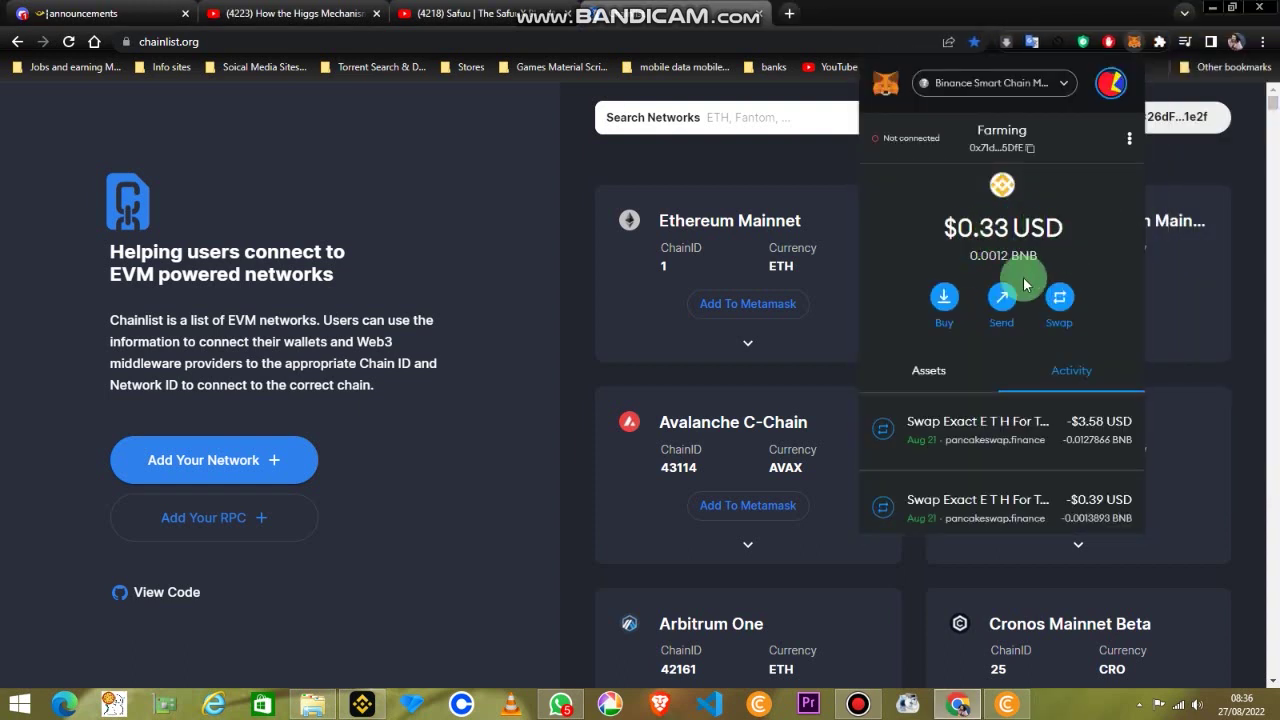
{"action": "left_click", "coordinate": [1066, 86]}
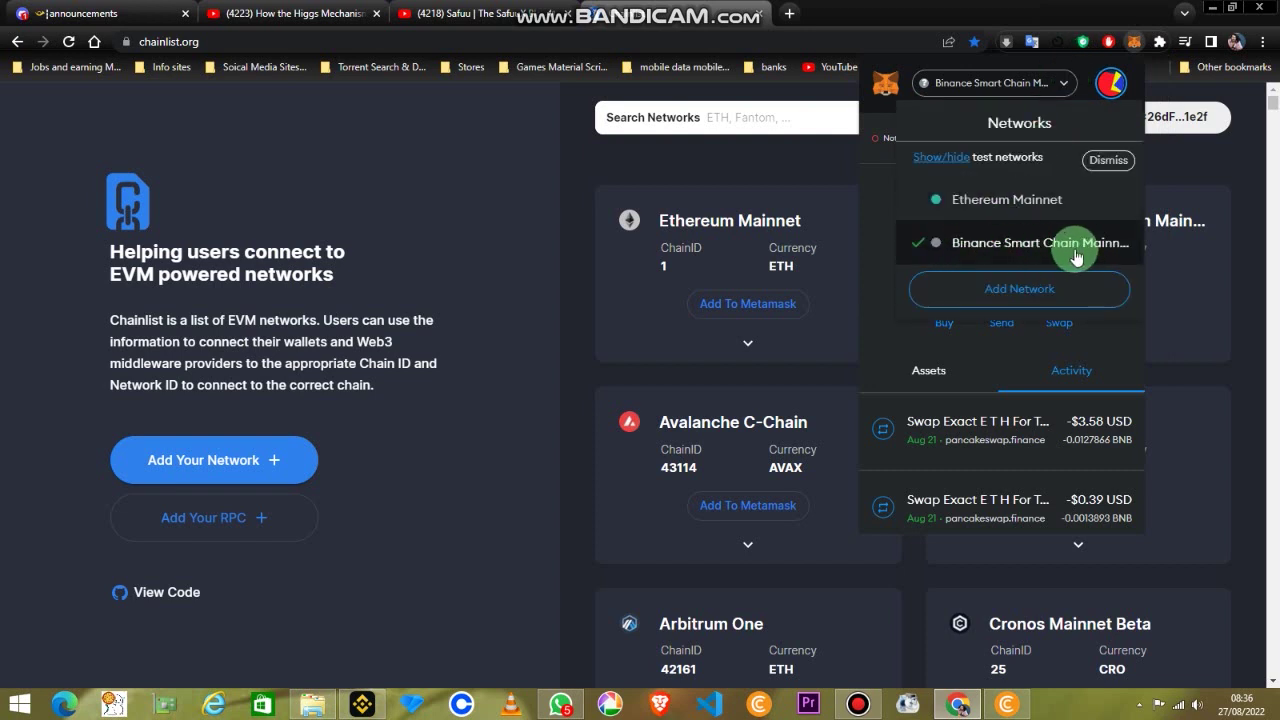
{"action": "left_click", "coordinate": [1059, 84]}
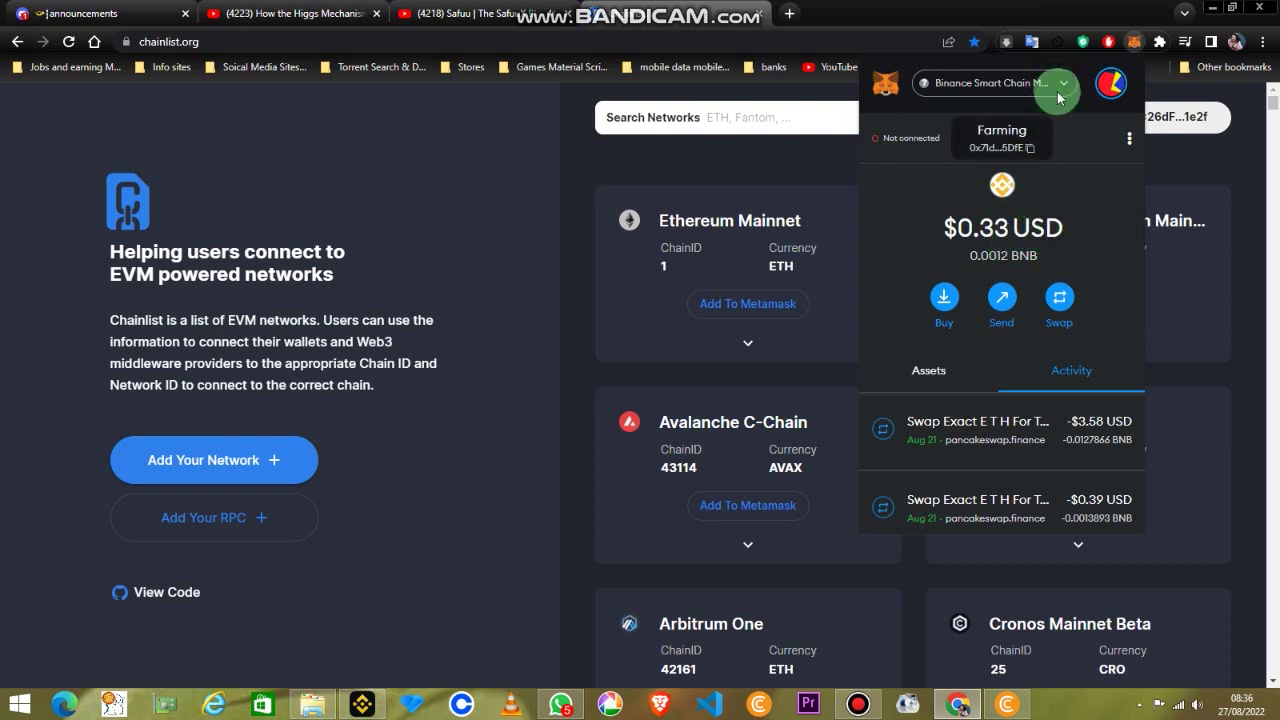
{"action": "left_click", "coordinate": [1182, 290]}
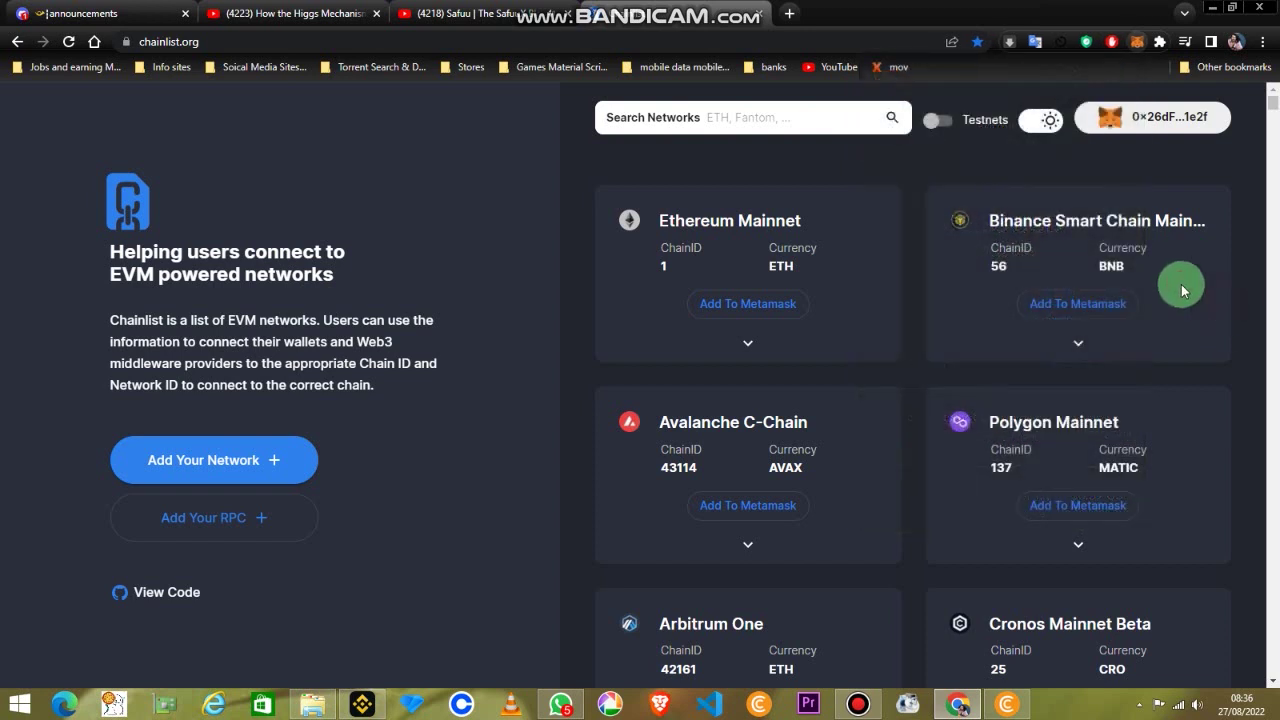
Search Chainlist for 'ftm', then add, approve and switch to Fantom Opera (Chain ID 250).
{"action": "left_click", "coordinate": [809, 114]}
{"action": "type", "text": "ftm"}
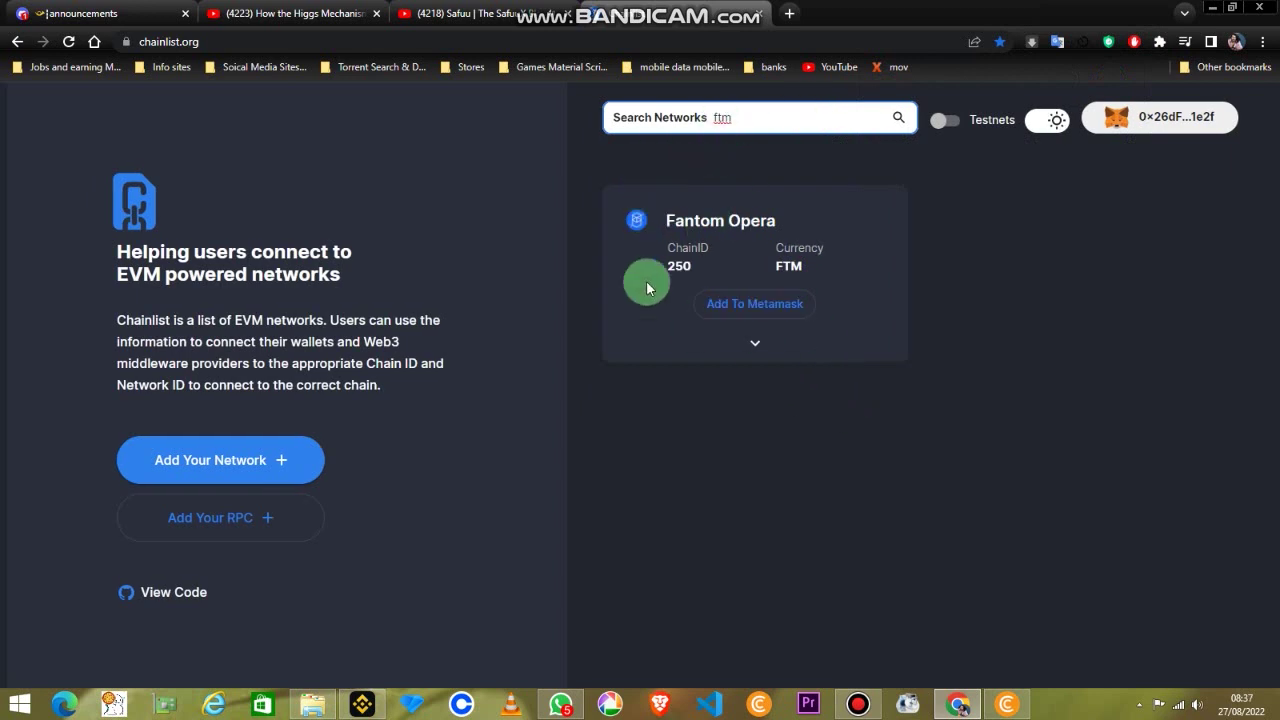
{"action": "left_click", "coordinate": [772, 303]}
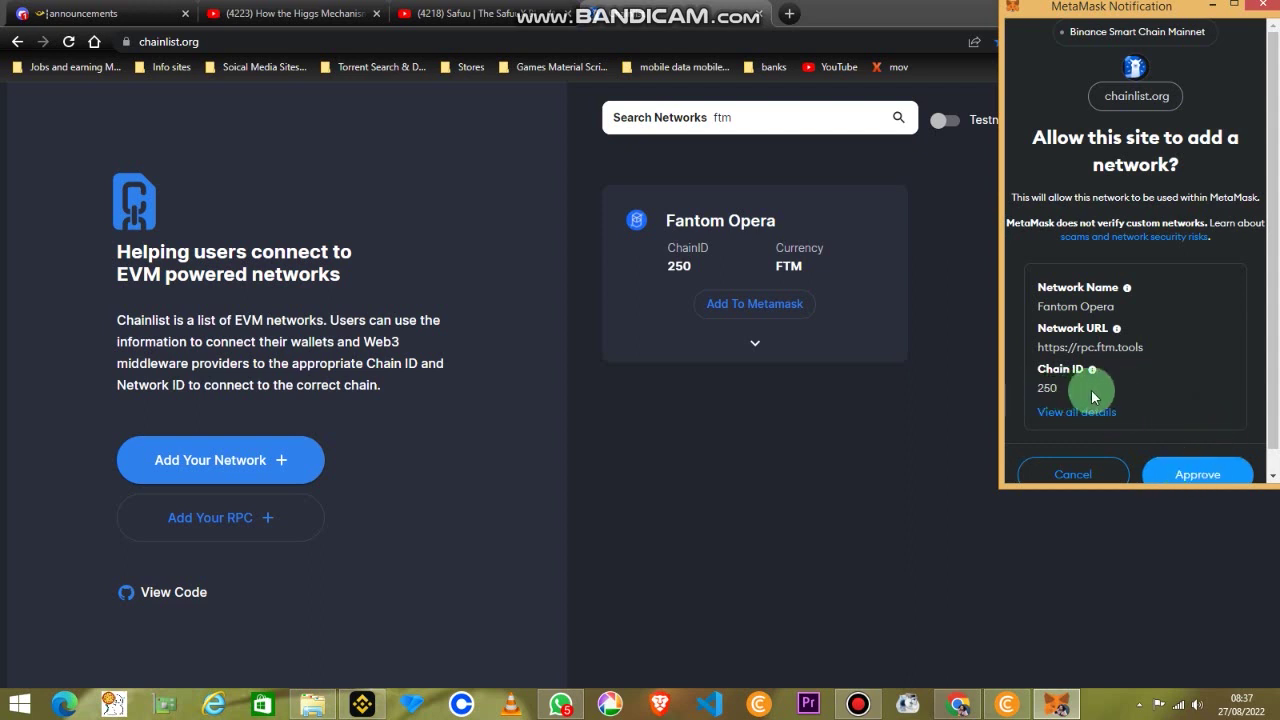
{"action": "left_click_drag", "start_coordinate": [1094, 388], "coordinate": [1186, 288]}
{"action": "left_click", "coordinate": [1222, 475]}
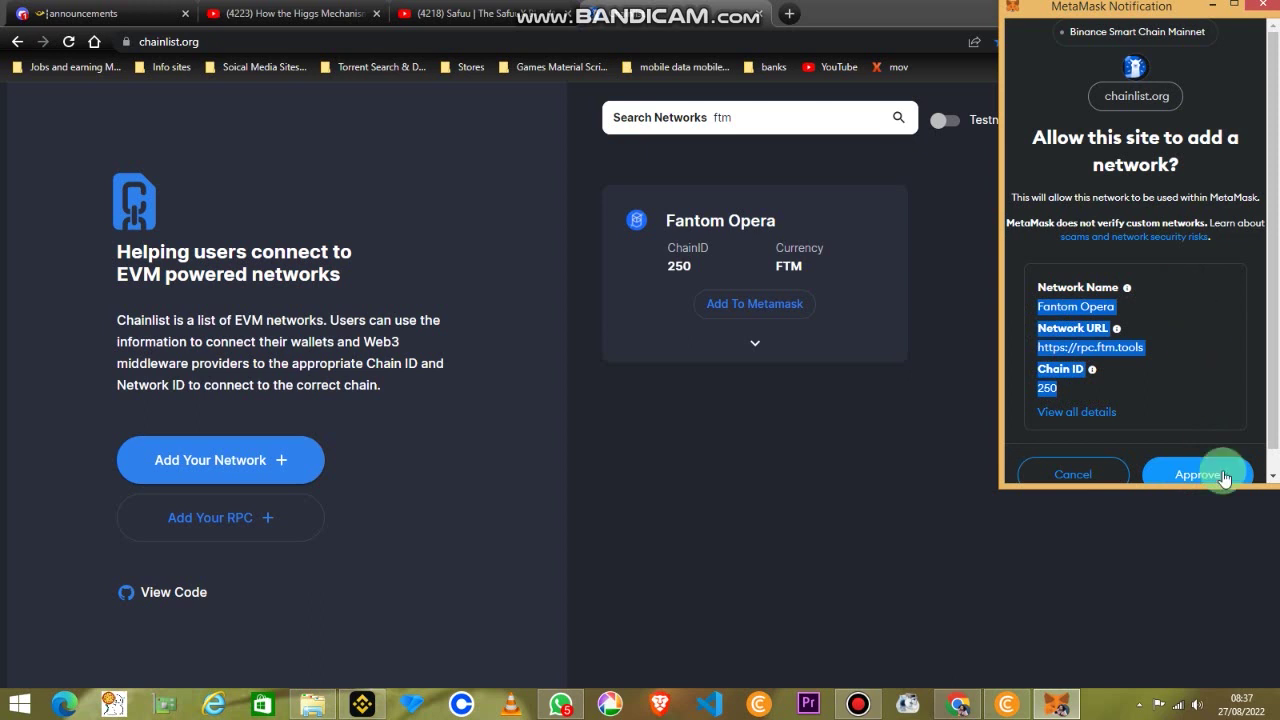
{"action": "left_click", "coordinate": [1203, 468]}
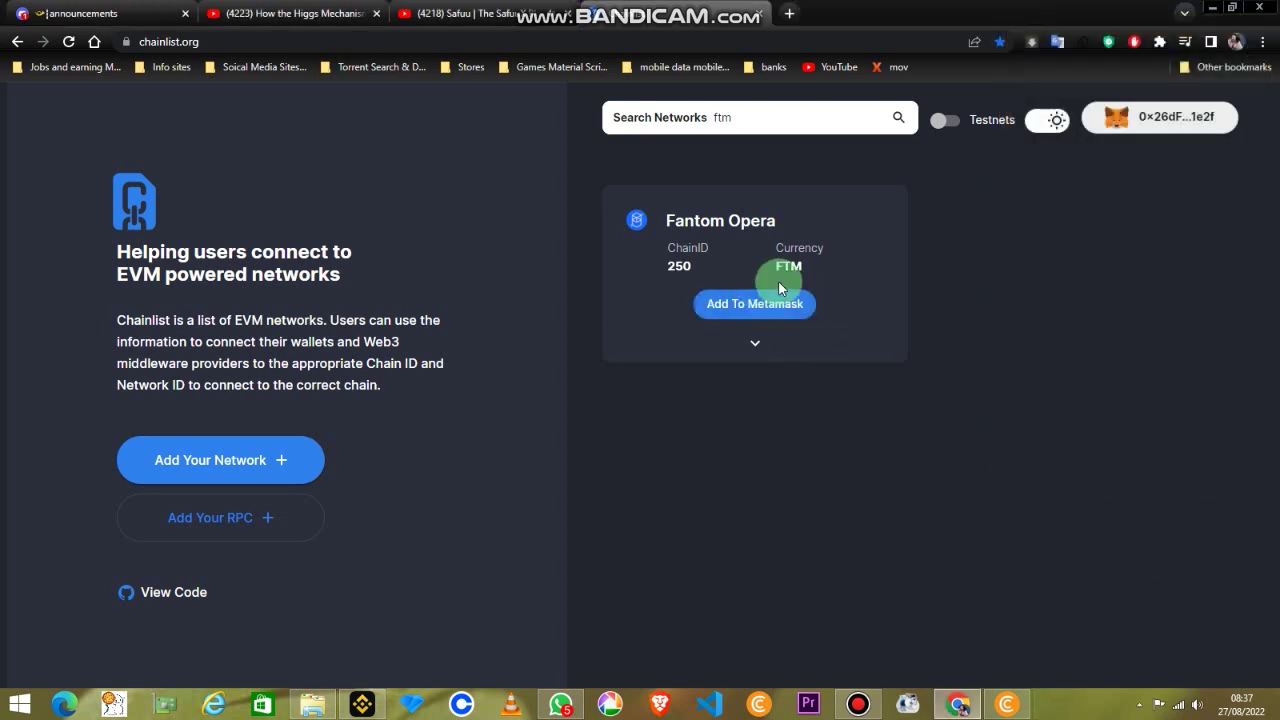
{"action": "left_click", "coordinate": [1159, 41]}
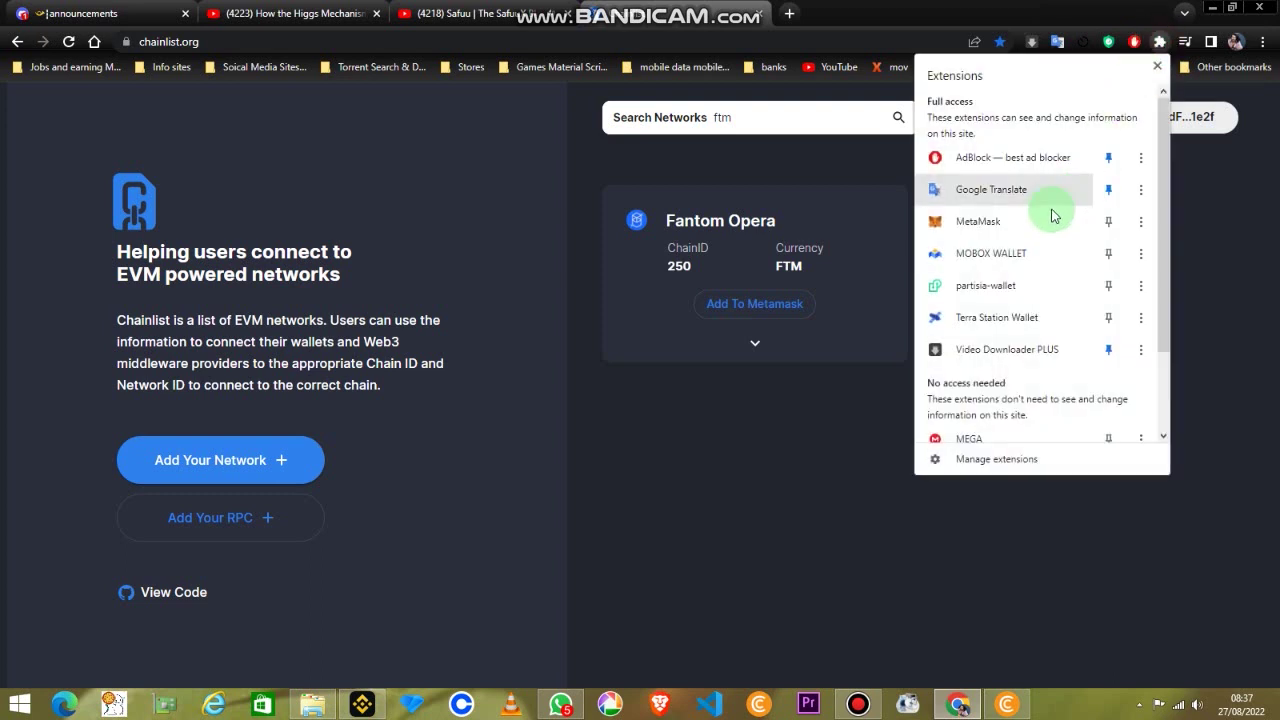
{"action": "left_click", "coordinate": [994, 220]}
{"action": "left_click", "coordinate": [1097, 122]}
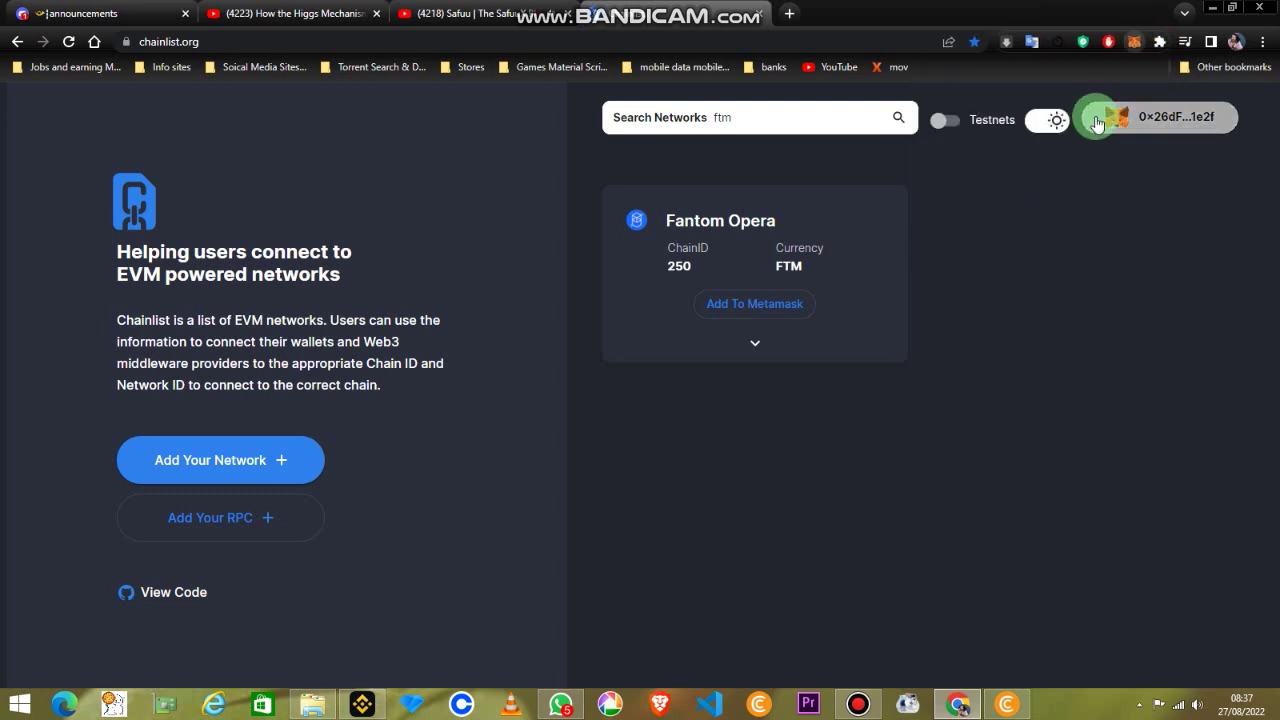
{"action": "left_click", "coordinate": [1059, 88]}
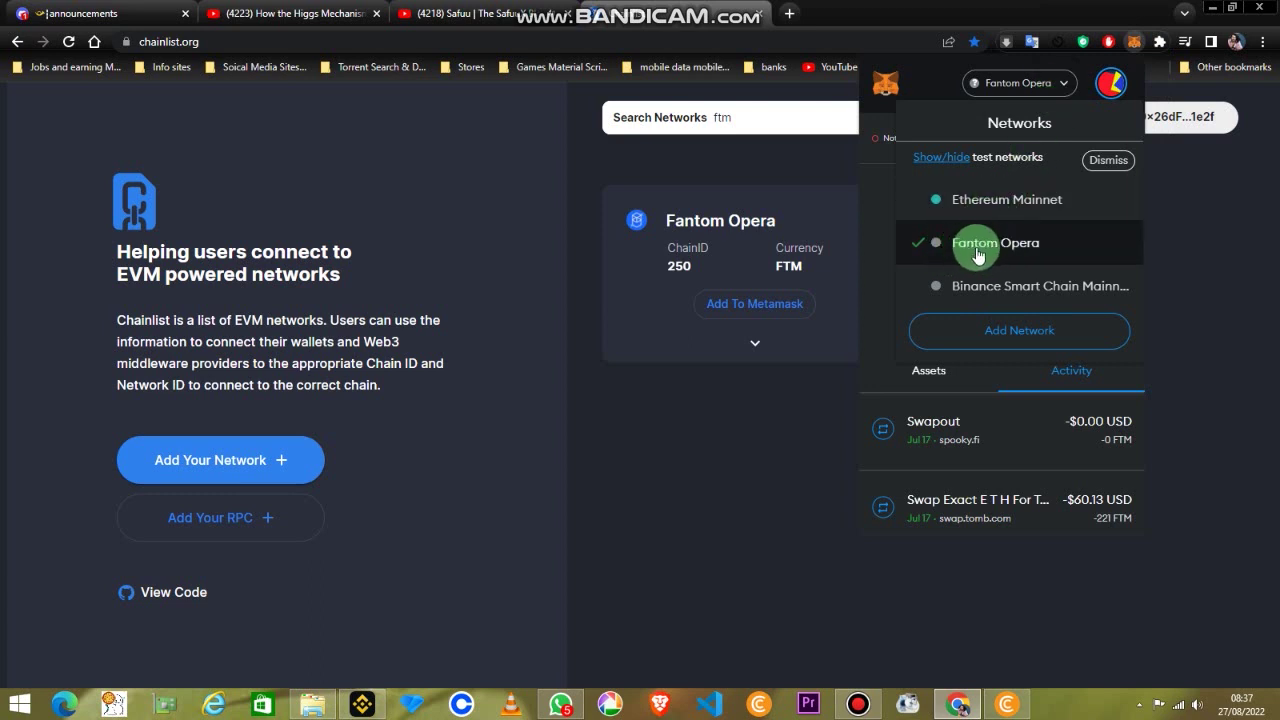
{"action": "left_click", "coordinate": [1257, 286]}
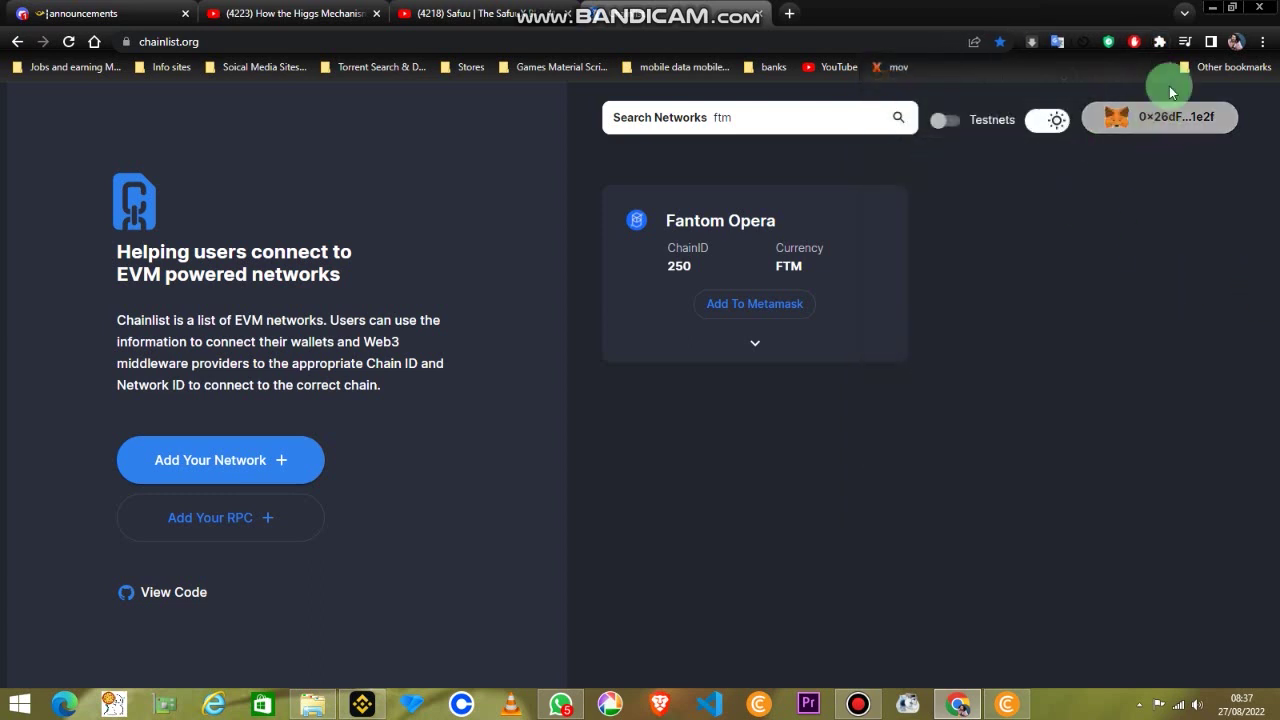
{"action": "left_click", "coordinate": [1159, 41]}
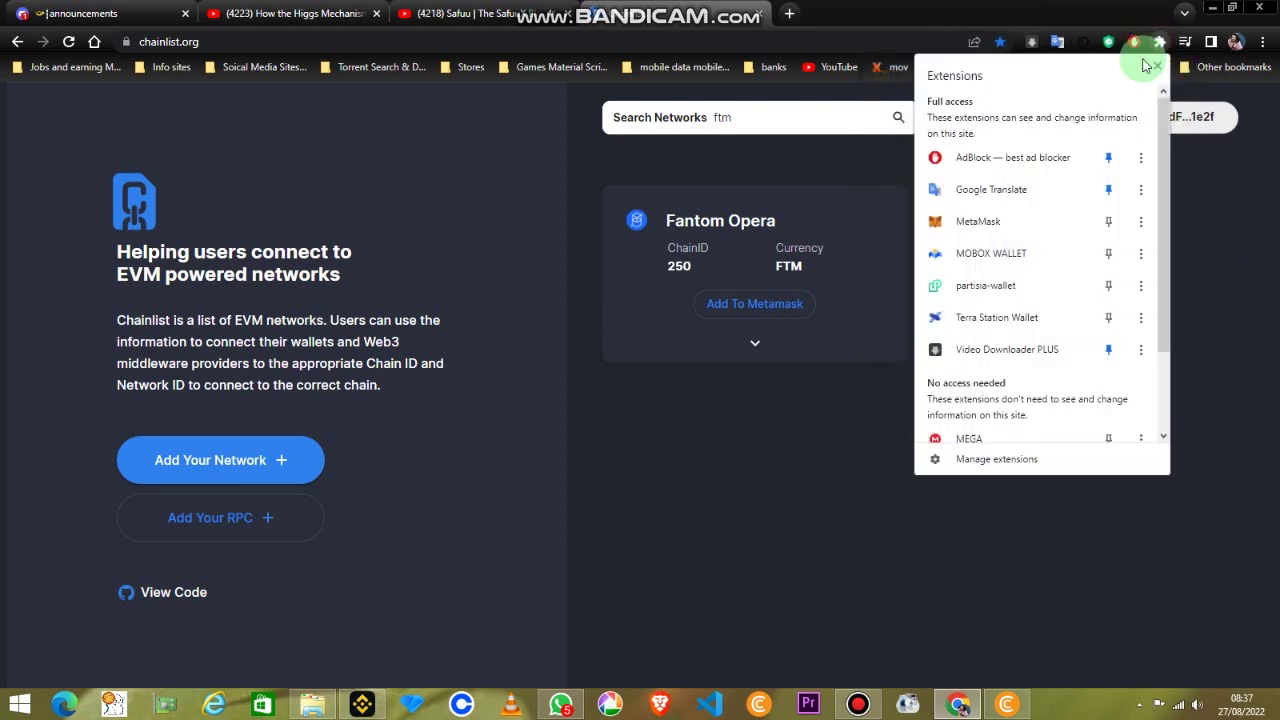
{"action": "left_click", "coordinate": [1011, 221]}
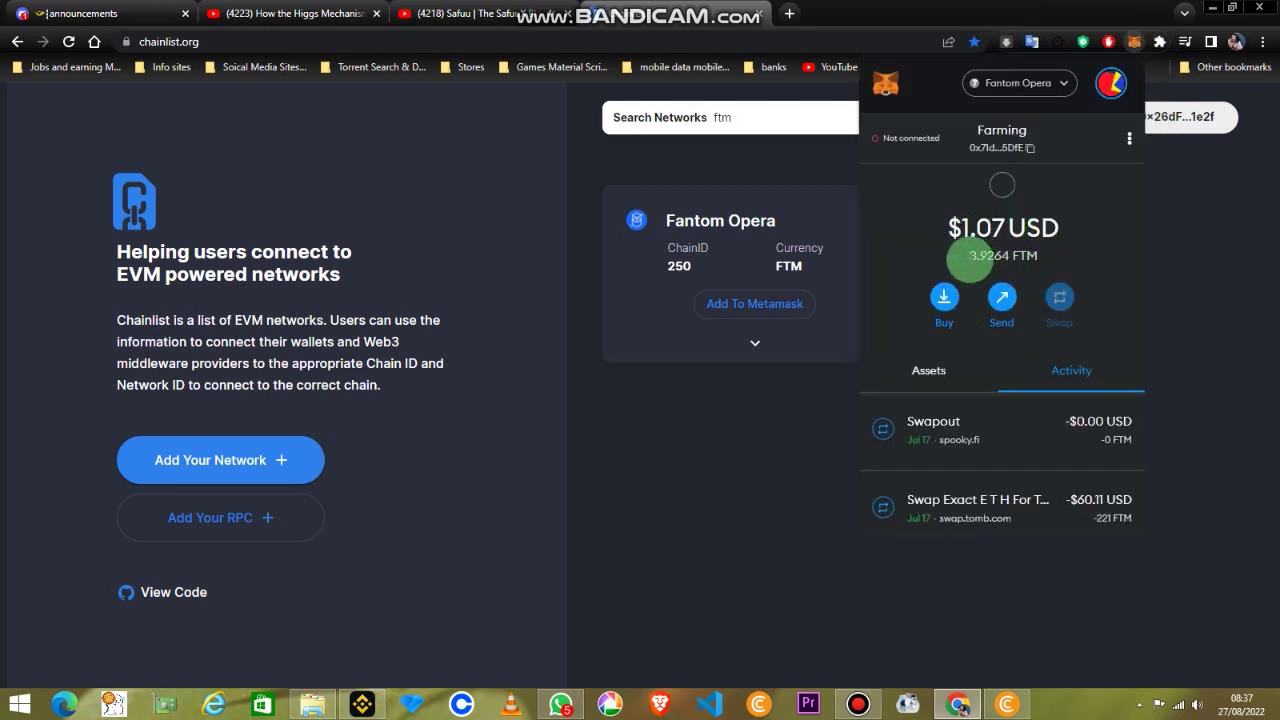
{"action": "left_click_drag", "start_coordinate": [936, 209], "coordinate": [1086, 258]}
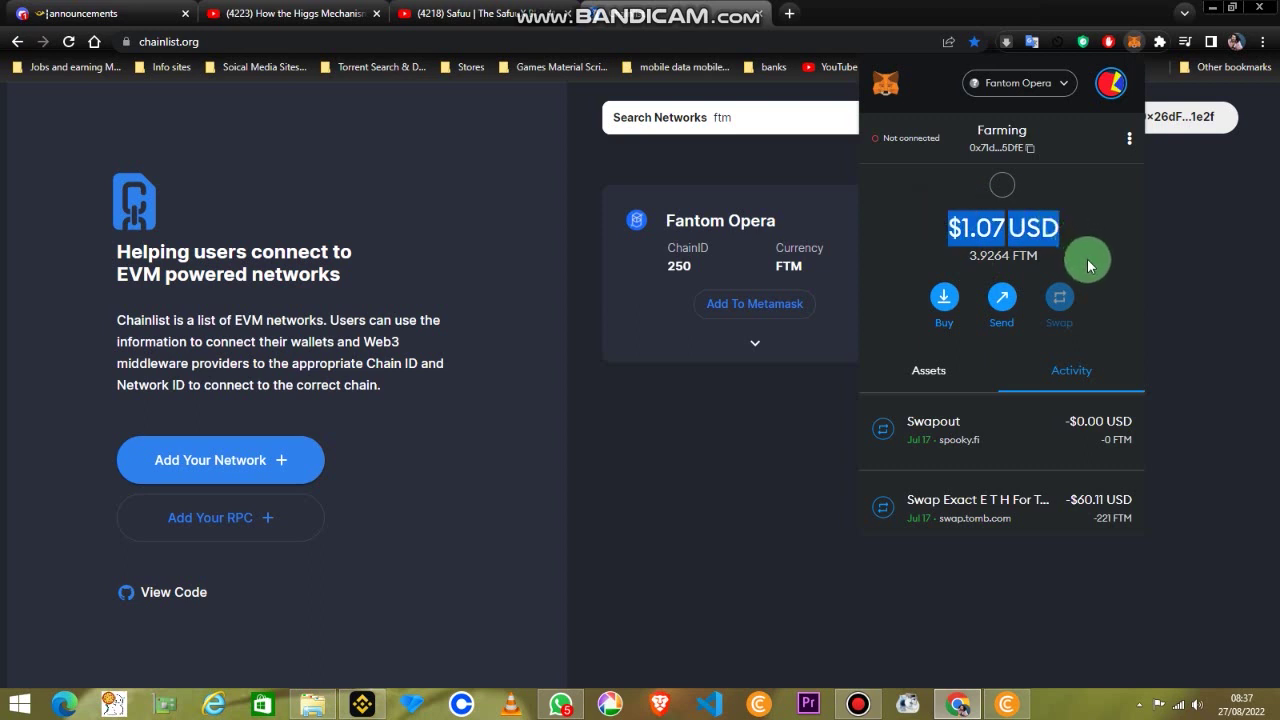
{"action": "left_click", "coordinate": [1059, 86]}
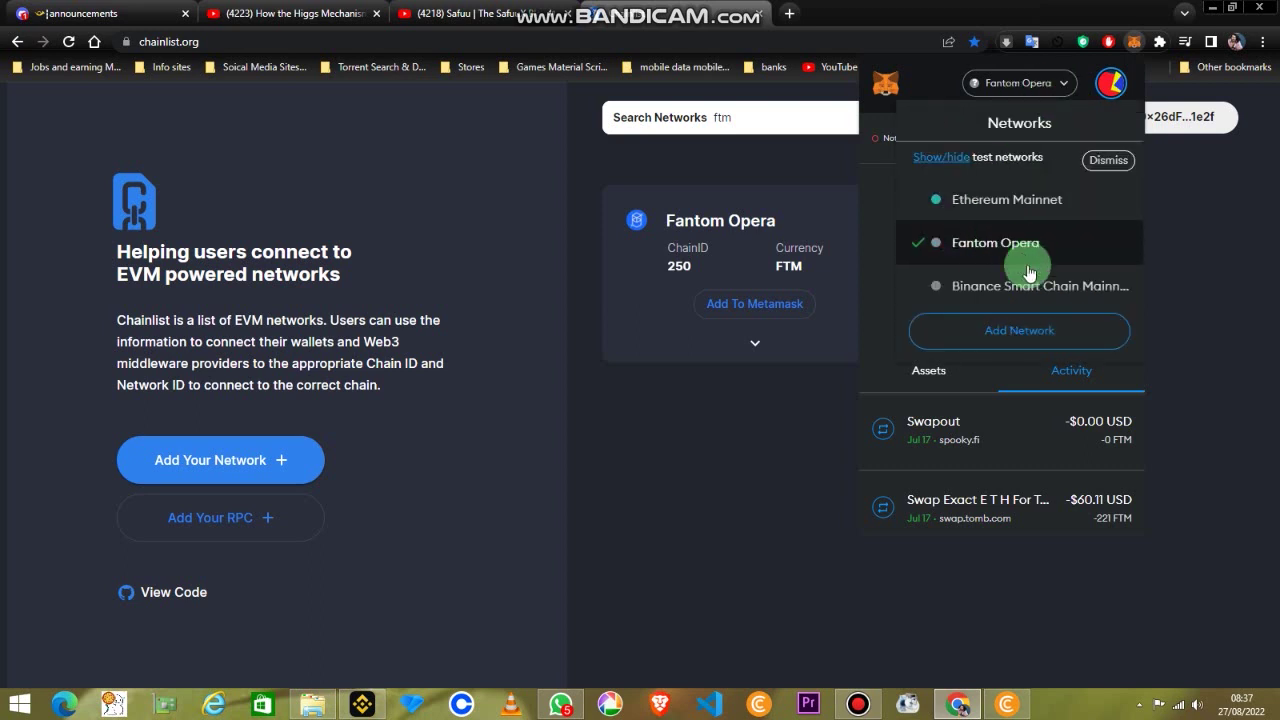
{"action": "left_click", "coordinate": [1252, 328]}
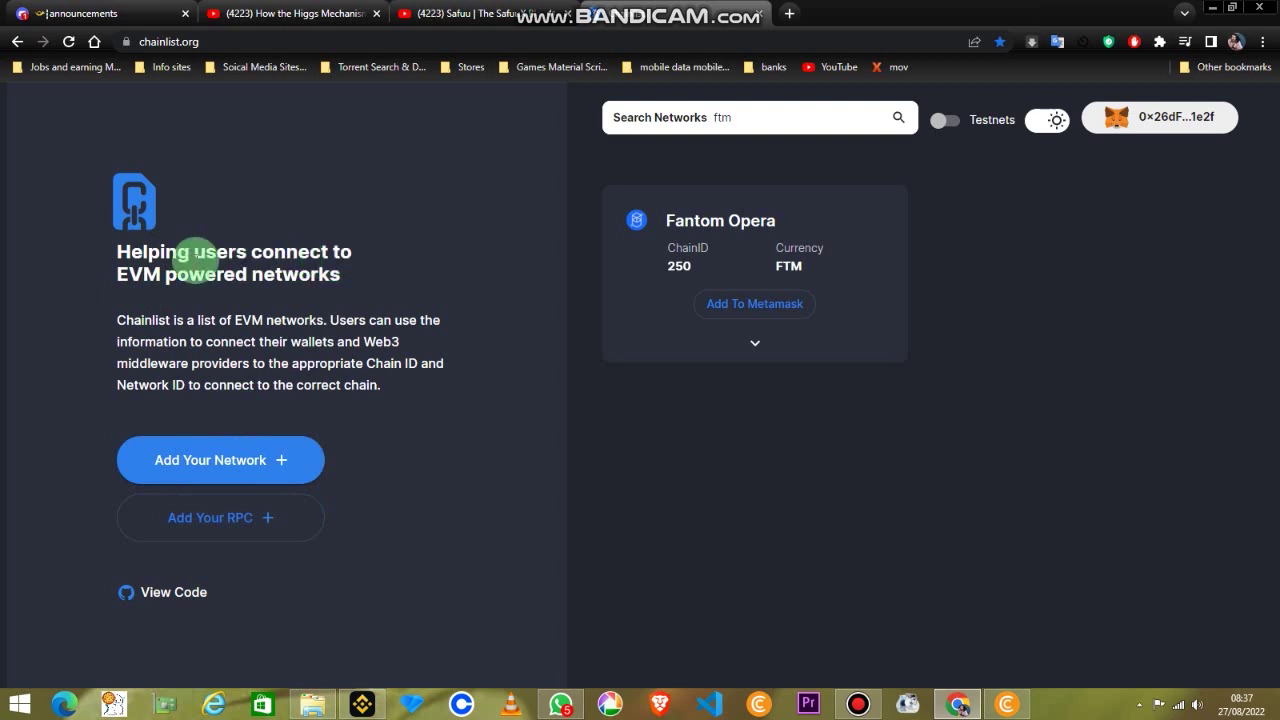
{"action": "left_click_drag", "start_coordinate": [116, 257], "coordinate": [405, 277]}
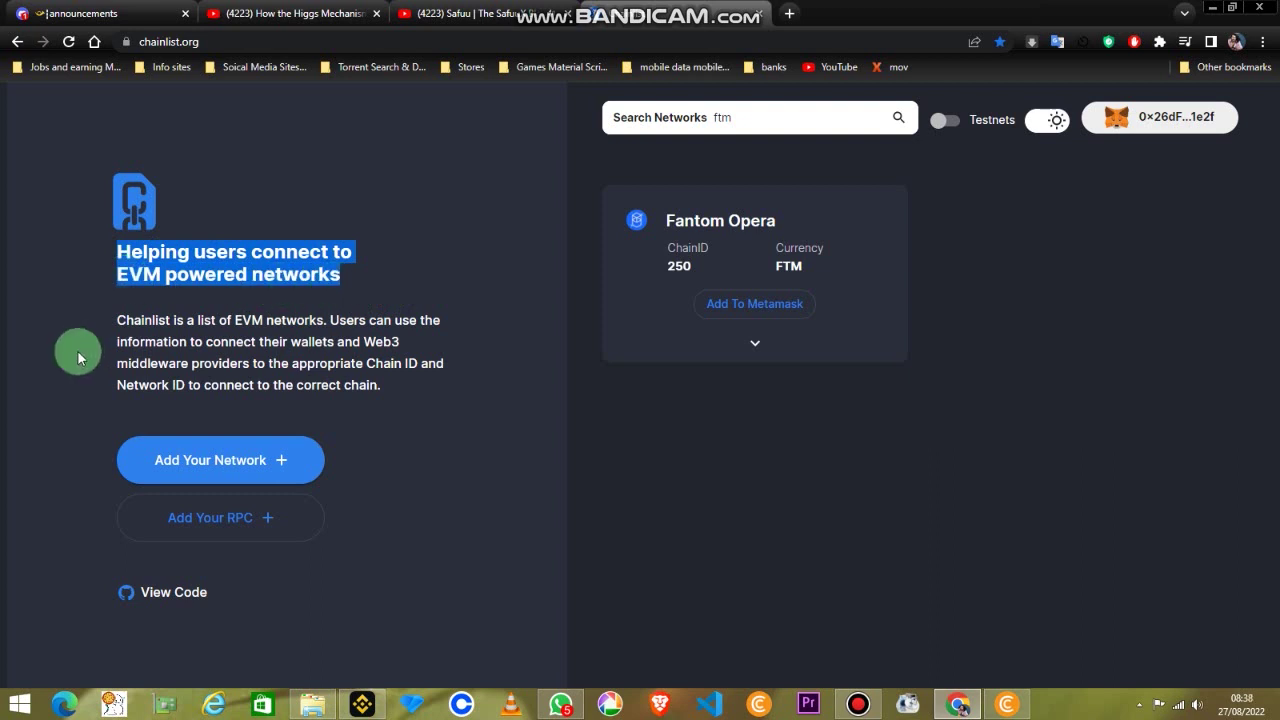
{"action": "left_click_drag", "start_coordinate": [101, 322], "coordinate": [454, 391]}
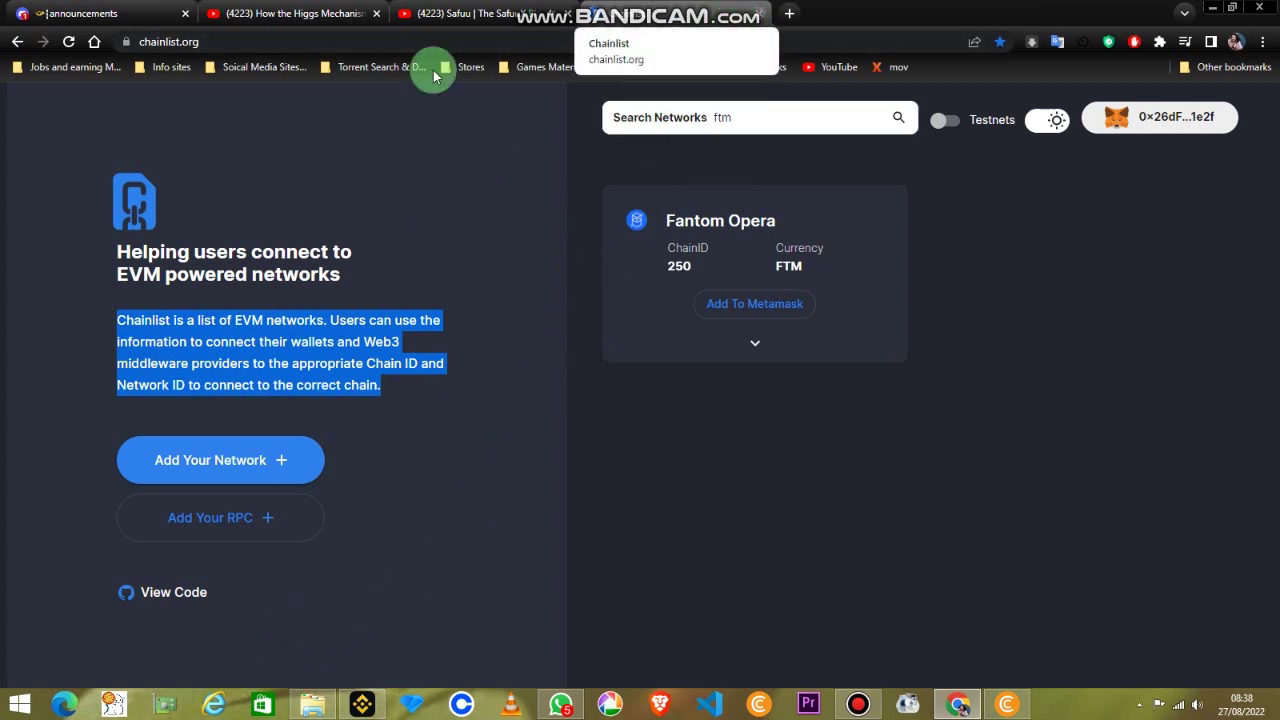
{"action": "left_click", "coordinate": [476, 265]}
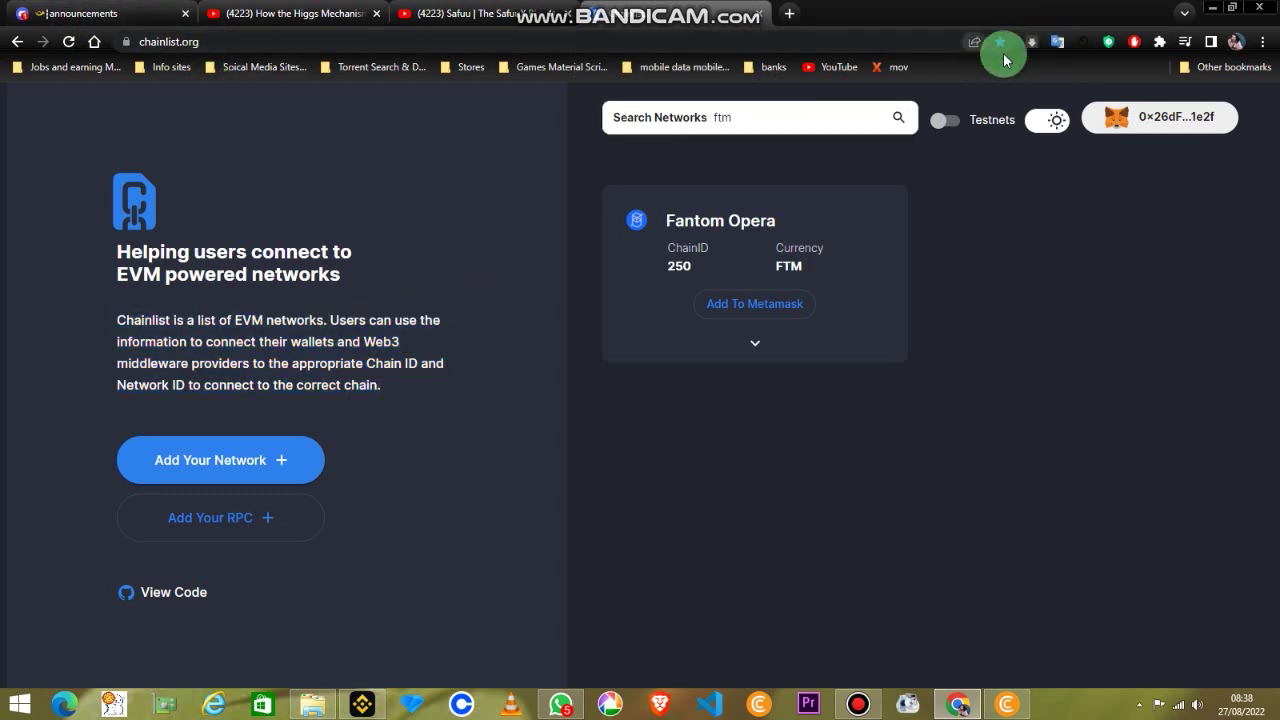